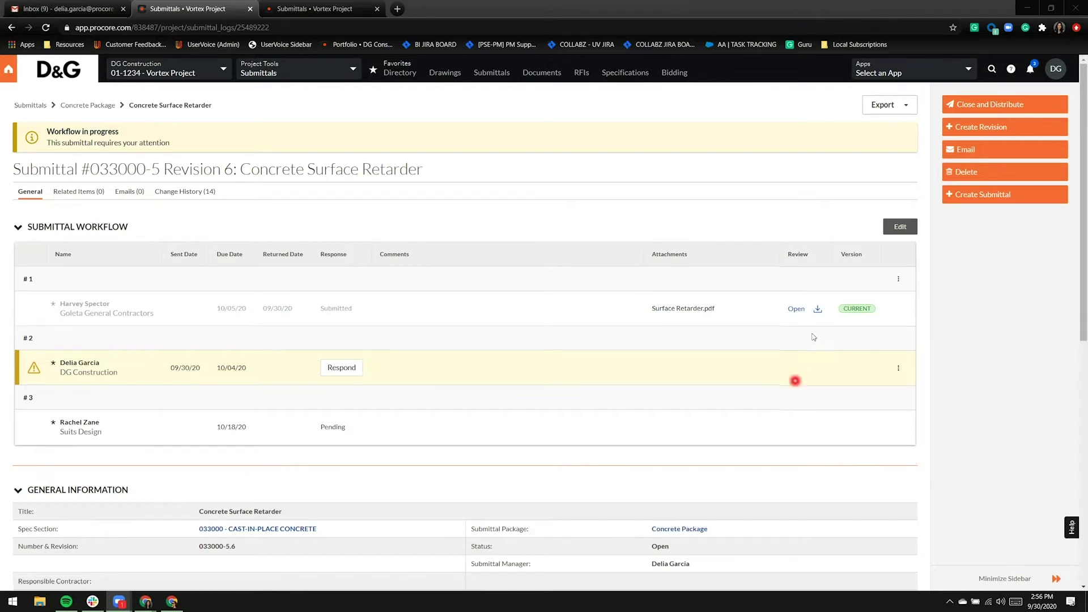
Open Surface Retarder.pdf and page through sheets 3, 5, 6 and 7
{"action": "left_click", "coordinate": [793, 310]}
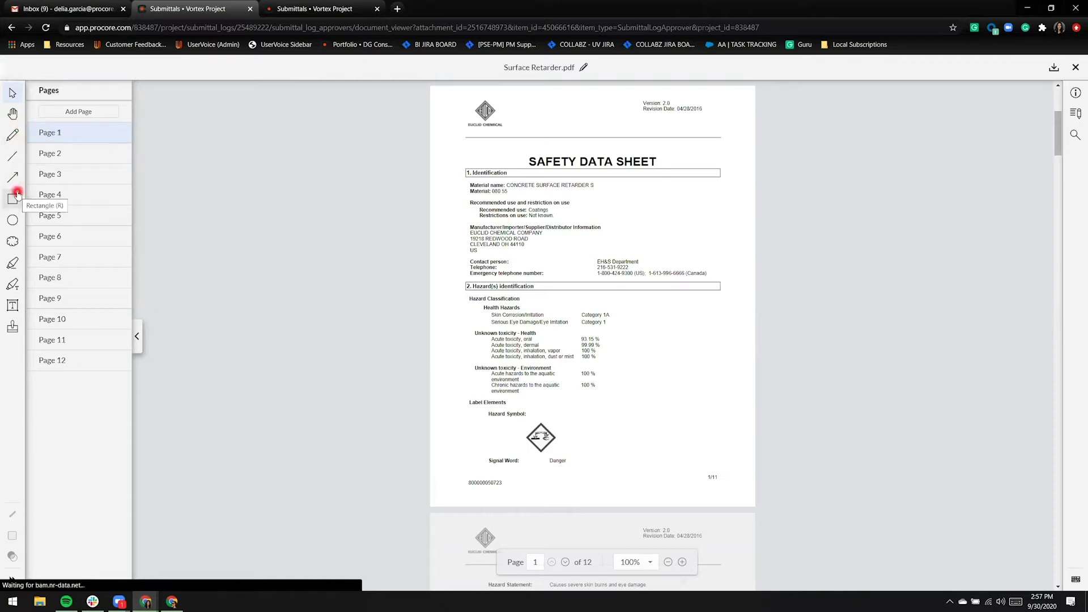
{"action": "left_click", "coordinate": [74, 177]}
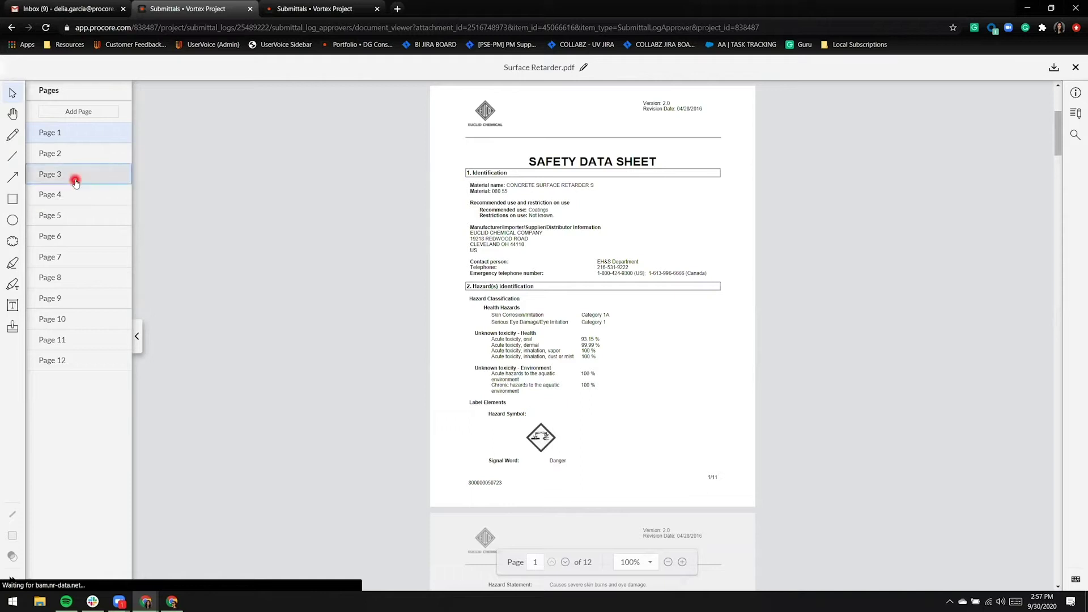
{"action": "left_click", "coordinate": [75, 214]}
{"action": "left_click", "coordinate": [79, 239]}
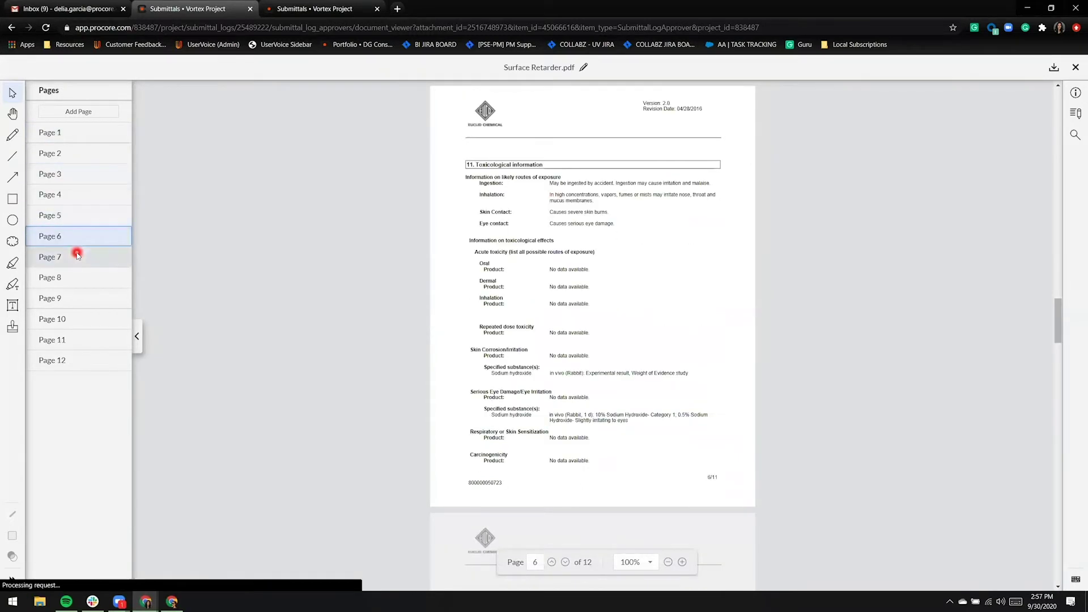
{"action": "left_click", "coordinate": [80, 256]}
{"action": "scroll", "coordinate": [689, 380], "scroll_direction": "down", "scroll_amount": 6}
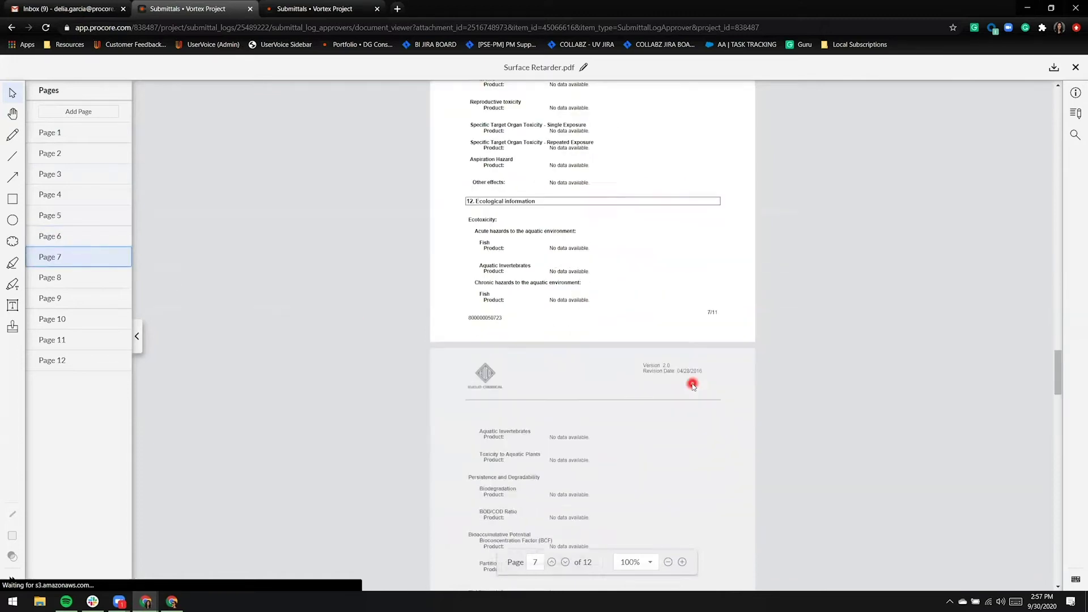
{"action": "scroll", "coordinate": [692, 386], "scroll_direction": "down", "scroll_amount": 6}
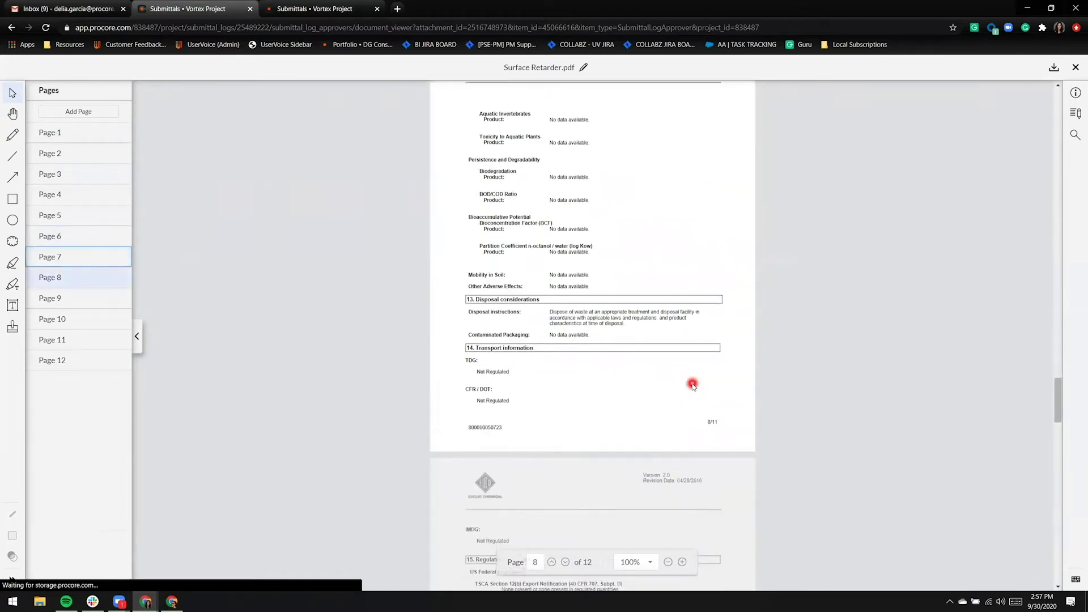
{"action": "scroll", "coordinate": [692, 384], "scroll_direction": "down", "scroll_amount": 1}
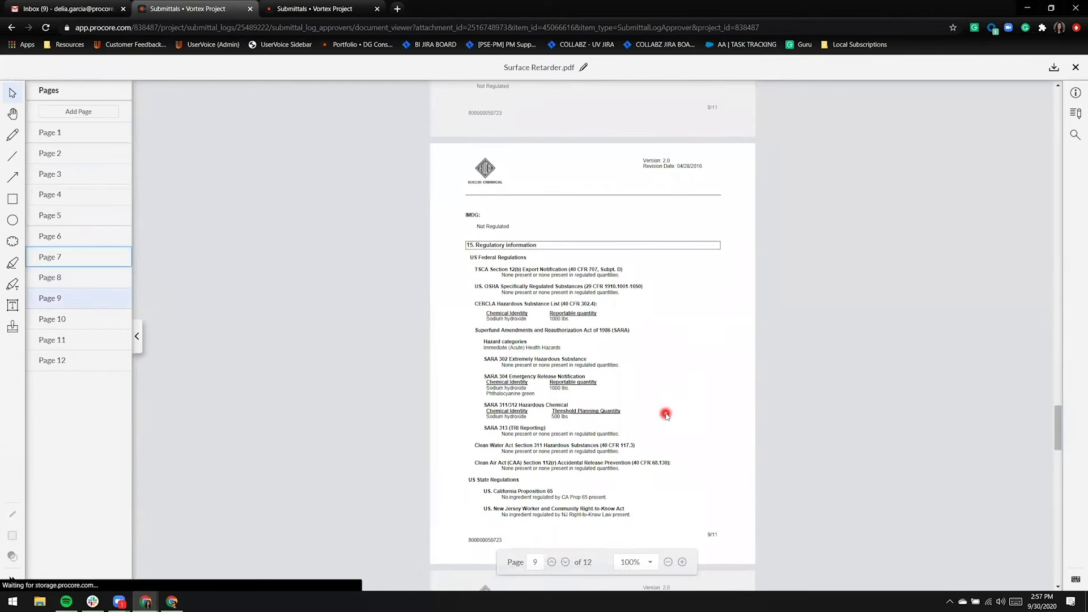
Zoom the document to 200% and scroll through the enlarged page
{"action": "left_click", "coordinate": [651, 562]}
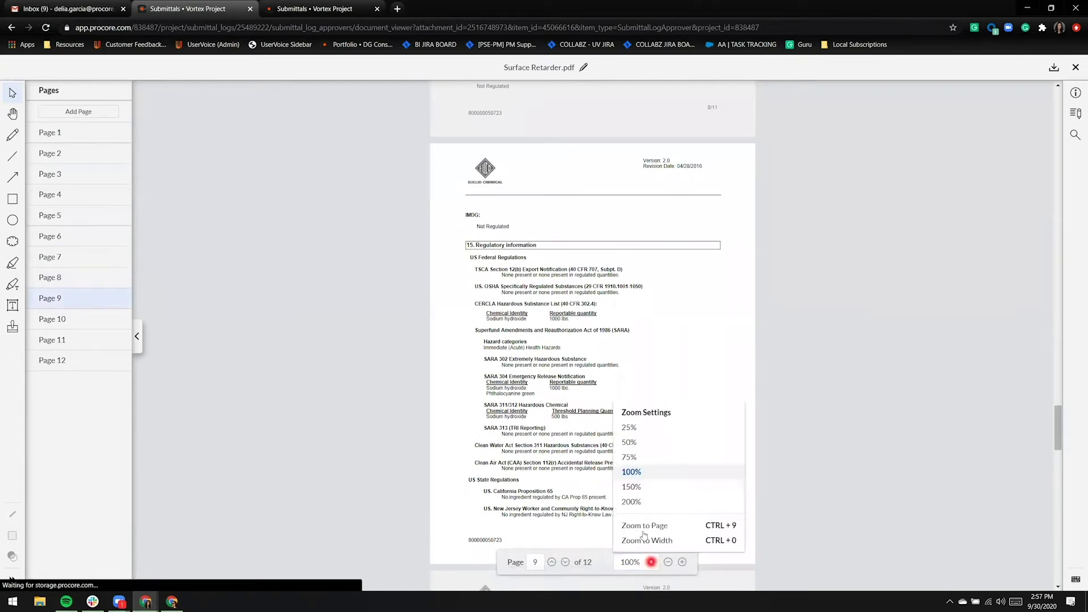
{"action": "left_click", "coordinate": [631, 499]}
{"action": "scroll", "coordinate": [558, 538], "scroll_direction": "down", "scroll_amount": 4}
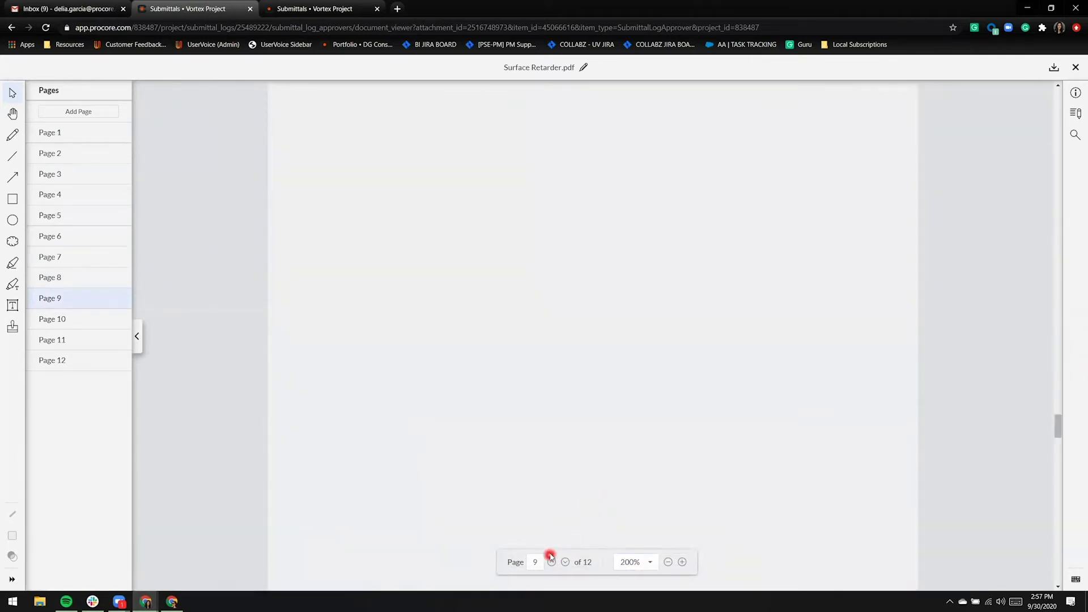
{"action": "scroll", "coordinate": [554, 546], "scroll_direction": "up", "scroll_amount": 3}
{"action": "scroll", "coordinate": [553, 444], "scroll_direction": "up", "scroll_amount": 6}
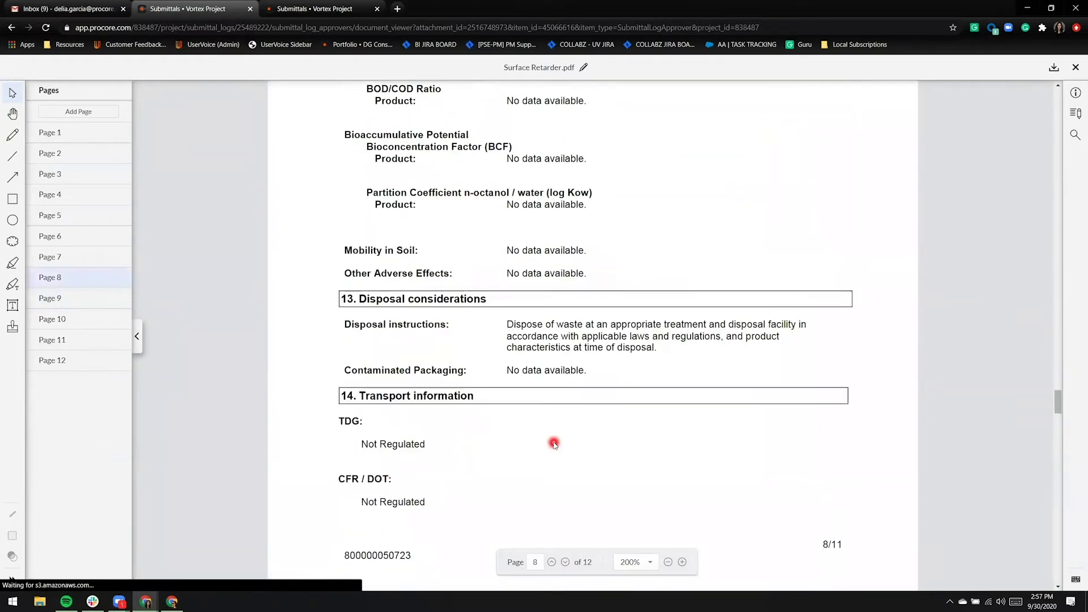
Insert a Cover Page with the Vortex Project submittal 033000-5 Rev 6 details
{"action": "left_click", "coordinate": [101, 115]}
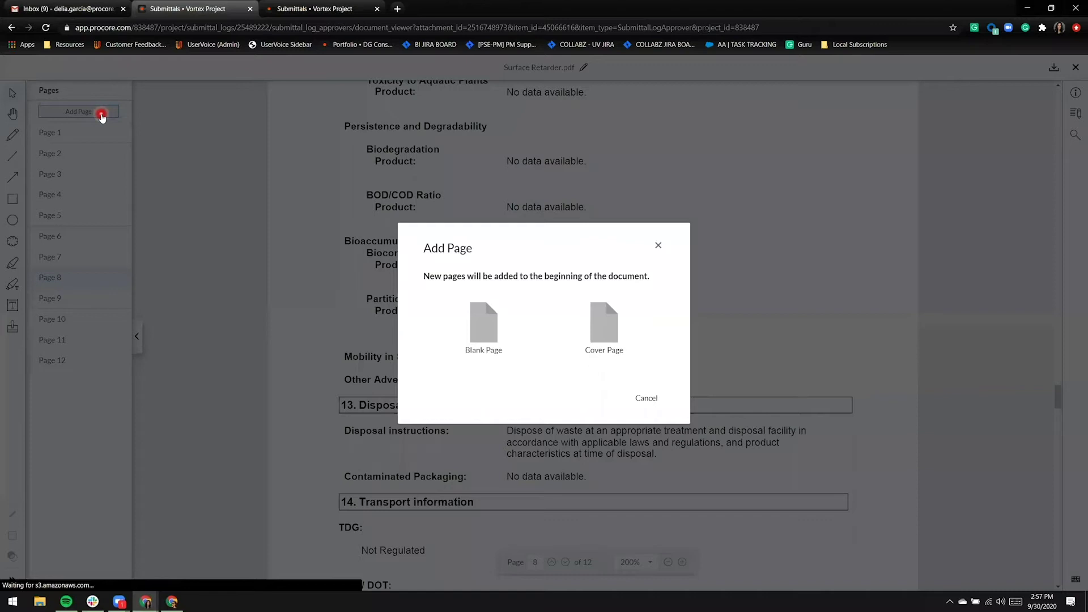
{"action": "left_click", "coordinate": [601, 342]}
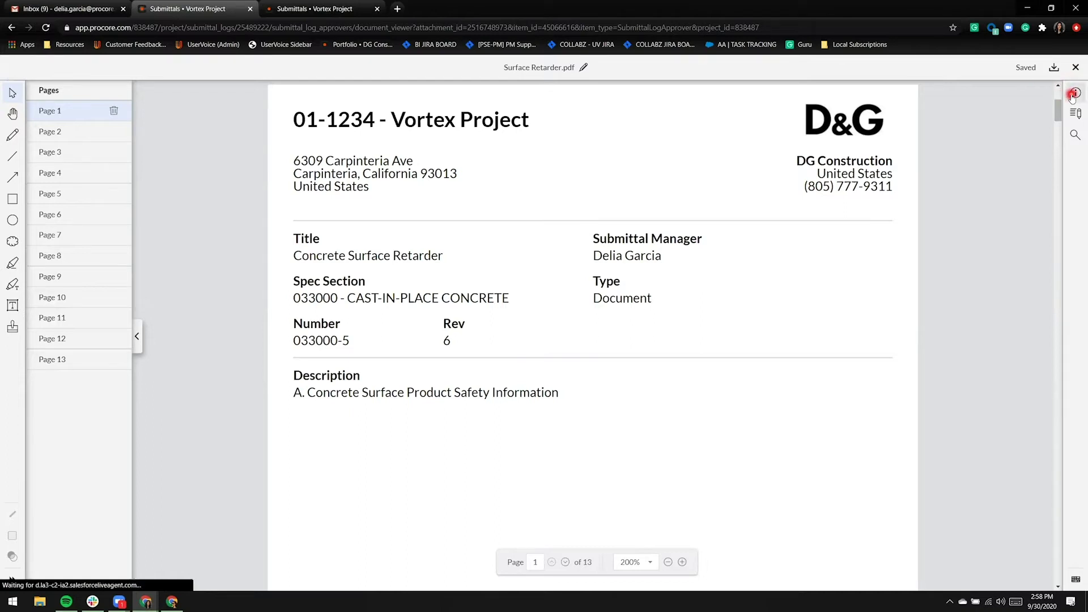
Search the PDF for 'symbol' and jump to the Hazard Symbol match on page 2
{"action": "left_click", "coordinate": [1073, 95]}
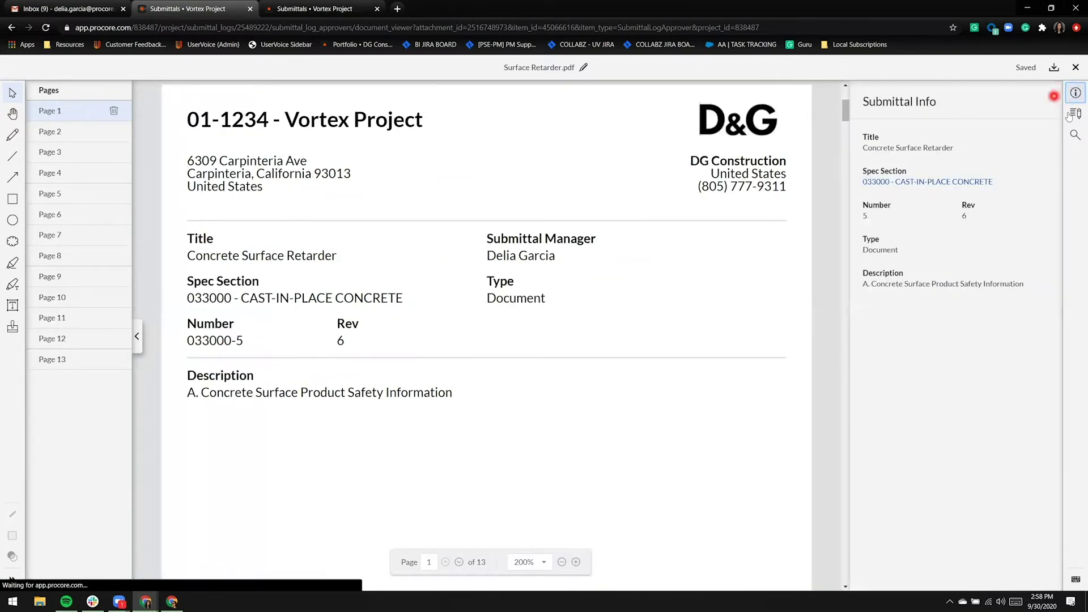
{"action": "left_click", "coordinate": [1075, 115]}
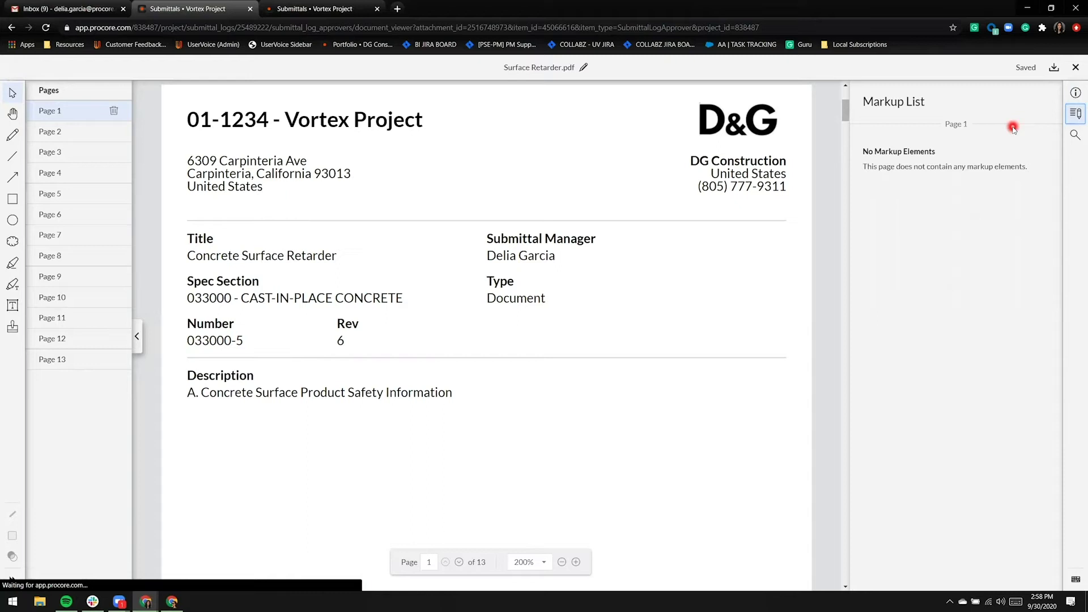
{"action": "left_click", "coordinate": [1075, 135]}
{"action": "left_click", "coordinate": [958, 134]}
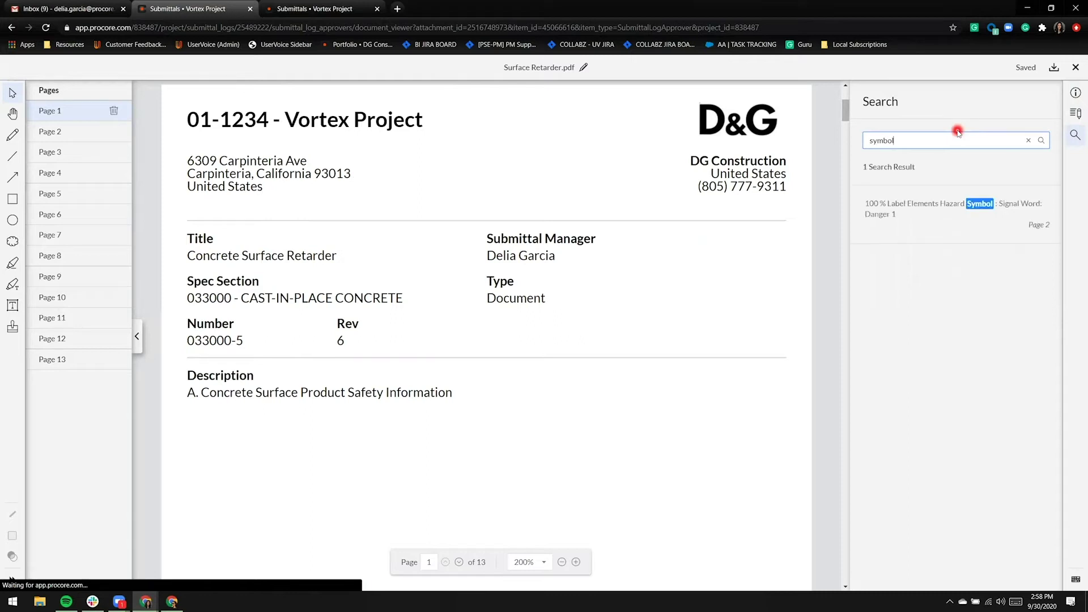
{"action": "left_click", "coordinate": [948, 209]}
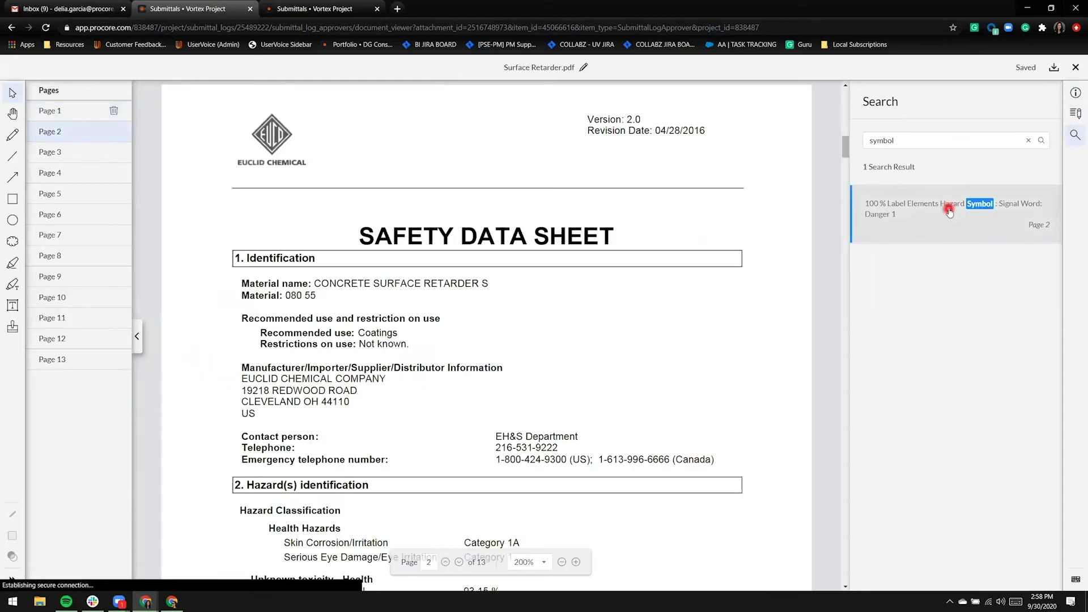
{"action": "scroll", "coordinate": [590, 330], "scroll_direction": "down", "scroll_amount": 3}
{"action": "scroll", "coordinate": [521, 363], "scroll_direction": "down", "scroll_amount": 3}
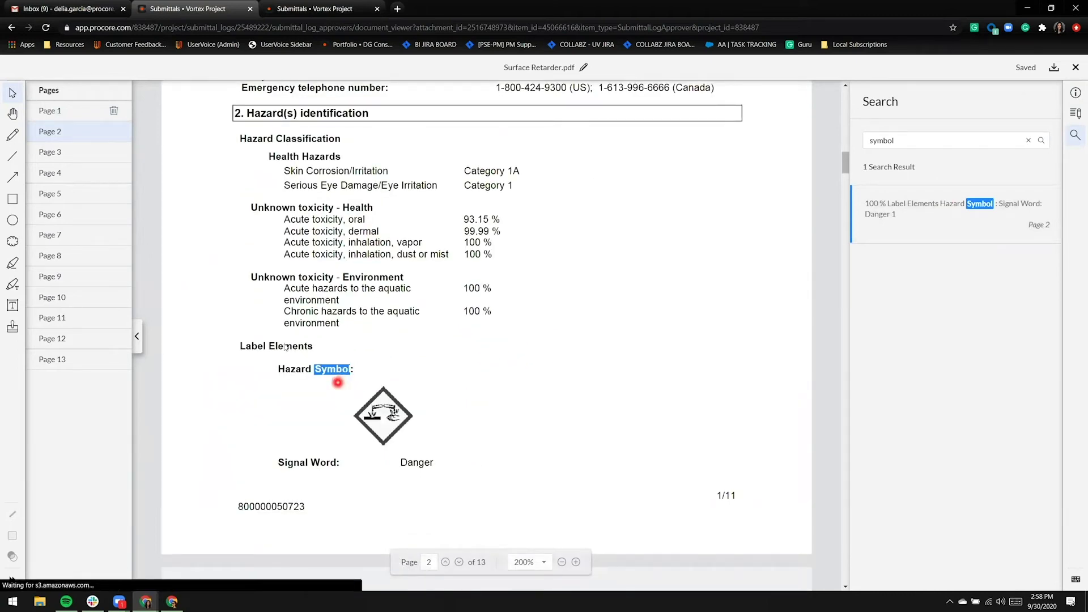
Draw a 1px red revision cloud around page 2's Hazard Classification and Label Elements
{"action": "left_click", "coordinate": [13, 241]}
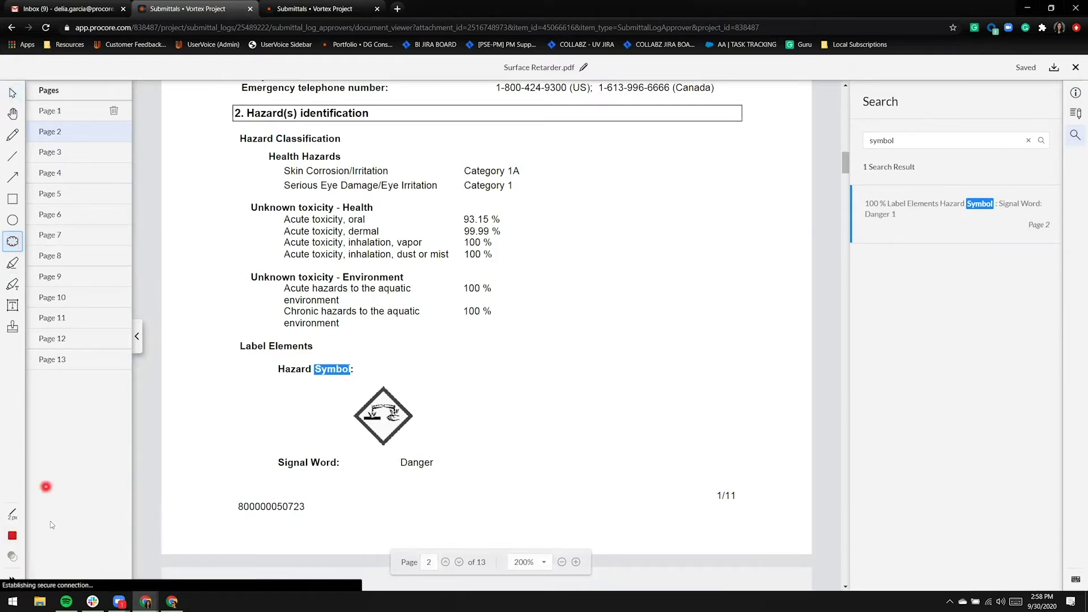
{"action": "left_click", "coordinate": [12, 513]}
{"action": "left_click", "coordinate": [54, 517]}
{"action": "mouse_move", "coordinate": [202, 123]}
{"action": "left_mouse_down"}
{"action": "mouse_move", "coordinate": [437, 379]}
{"action": "mouse_move", "coordinate": [666, 502]}
{"action": "mouse_move", "coordinate": [729, 453]}
{"action": "mouse_move", "coordinate": [745, 486]}
{"action": "left_mouse_up"}
{"action": "mouse_move", "coordinate": [749, 116]}
{"action": "left_mouse_down"}
{"action": "mouse_move", "coordinate": [754, 154]}
{"action": "mouse_move", "coordinate": [762, 117]}
{"action": "left_mouse_up"}
{"action": "left_click", "coordinate": [762, 117]}
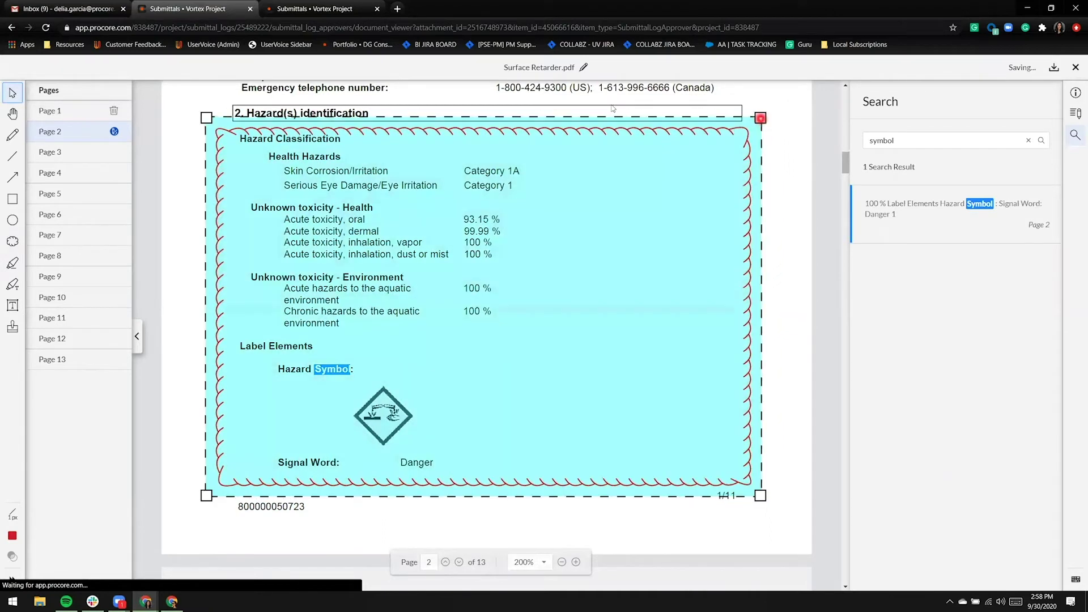
{"action": "left_click", "coordinate": [180, 111]}
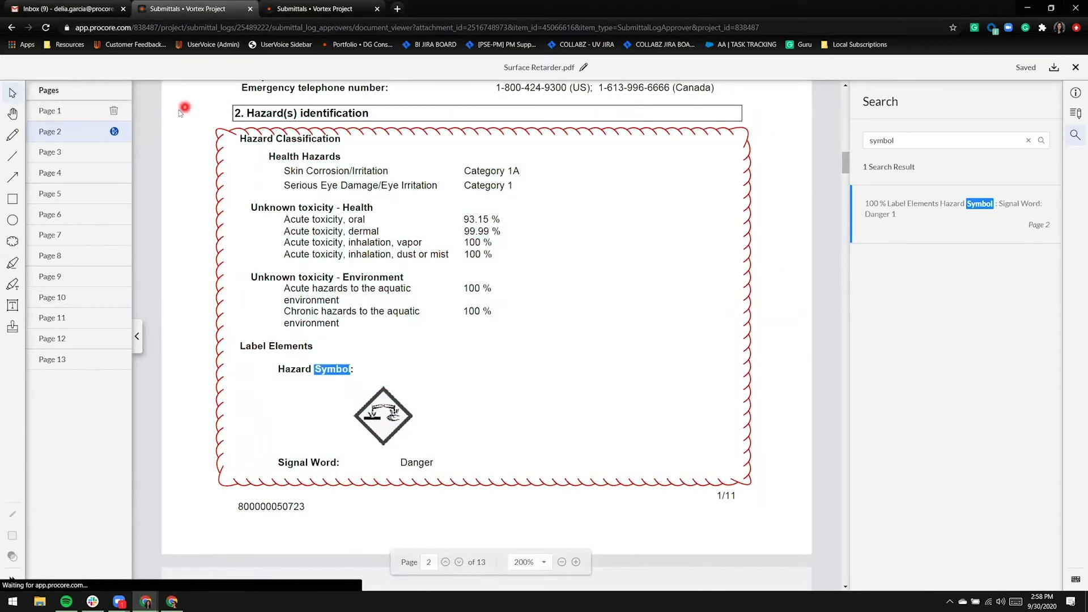
Highlight page 3's Response paragraph in green and find it in the markup list
{"action": "left_click", "coordinate": [102, 156]}
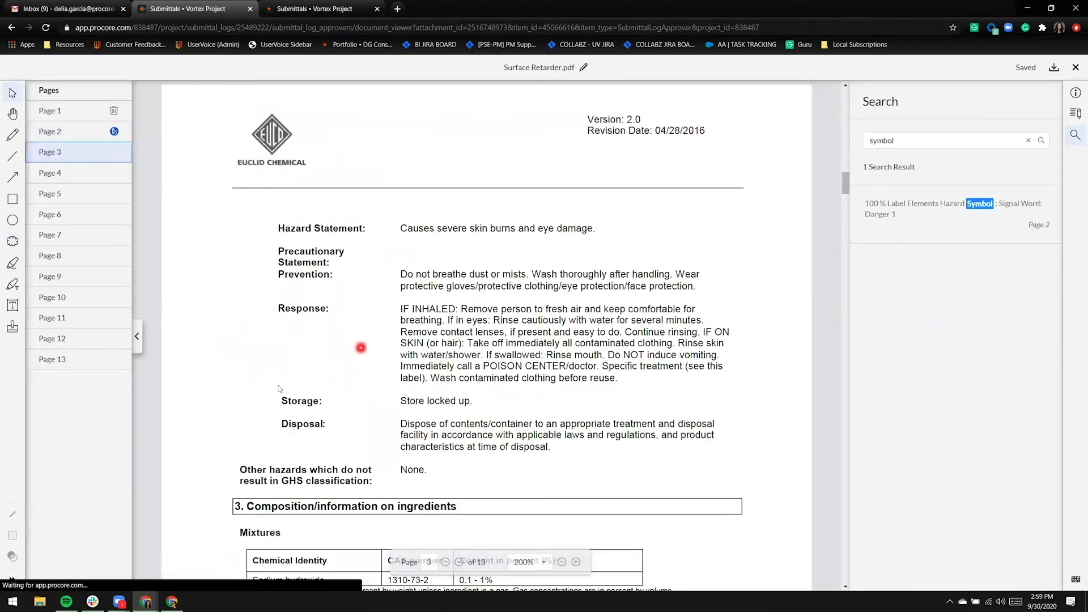
{"action": "left_click", "coordinate": [13, 285]}
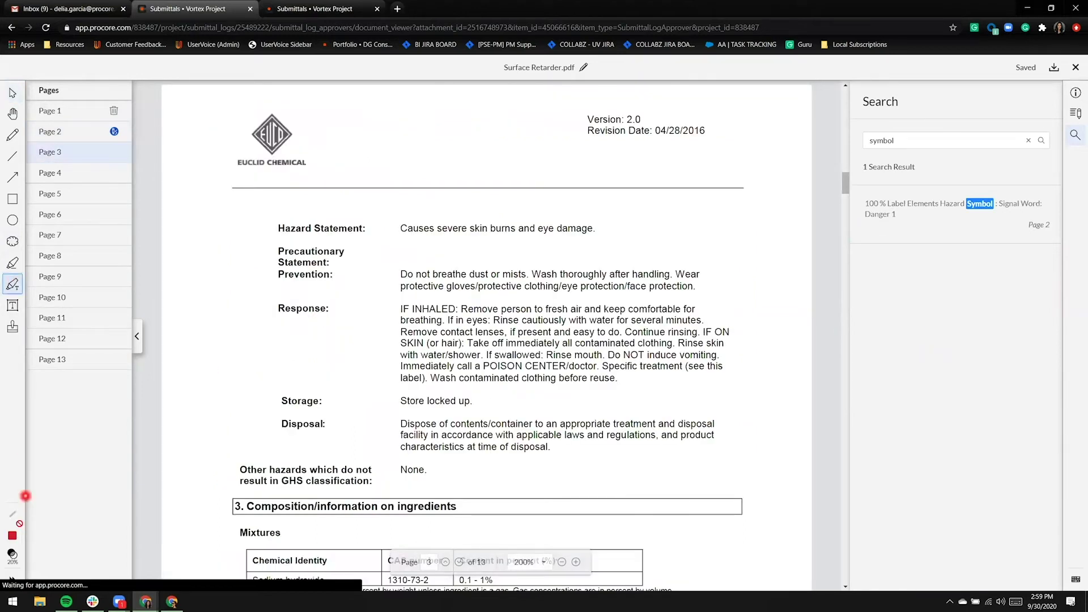
{"action": "left_click", "coordinate": [13, 534]}
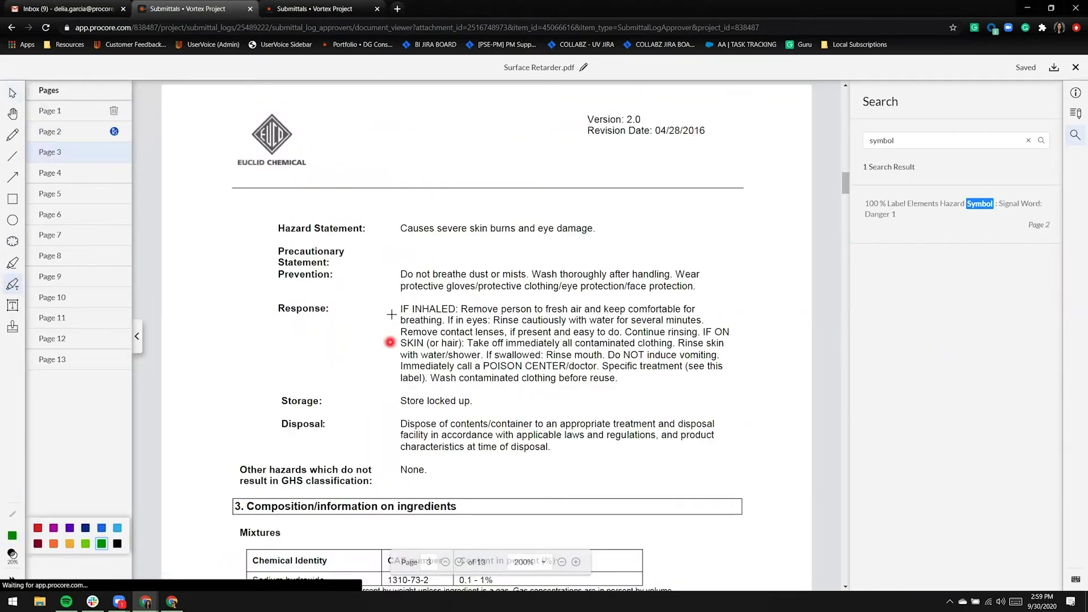
{"action": "mouse_move", "coordinate": [401, 308]}
{"action": "left_mouse_down"}
{"action": "mouse_move", "coordinate": [465, 365]}
{"action": "mouse_move", "coordinate": [651, 384]}
{"action": "mouse_move", "coordinate": [657, 397]}
{"action": "left_mouse_up"}
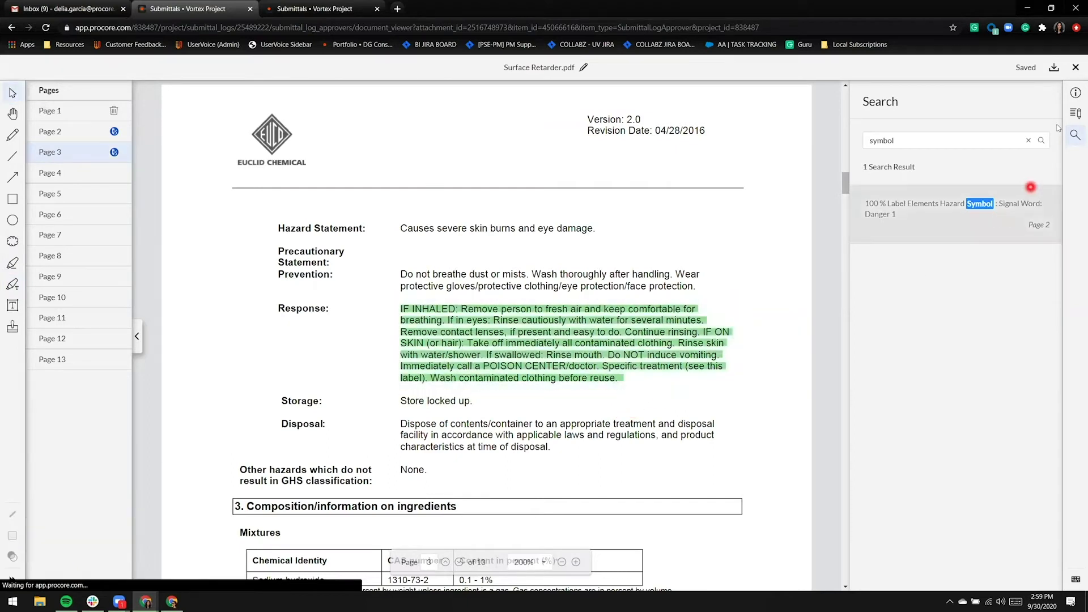
{"action": "left_click", "coordinate": [1074, 114]}
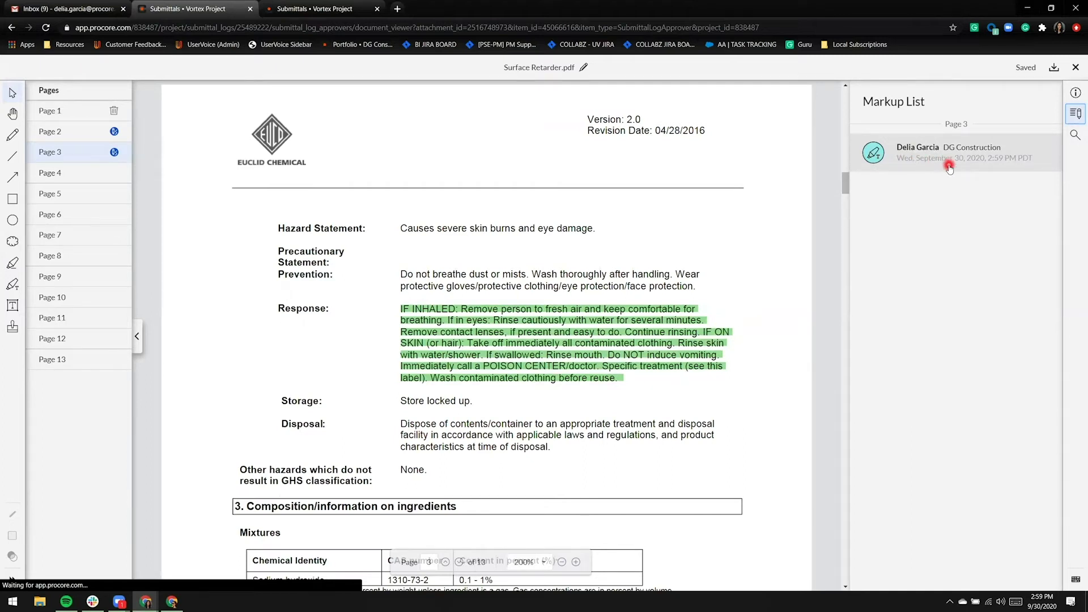
{"action": "left_click", "coordinate": [637, 317]}
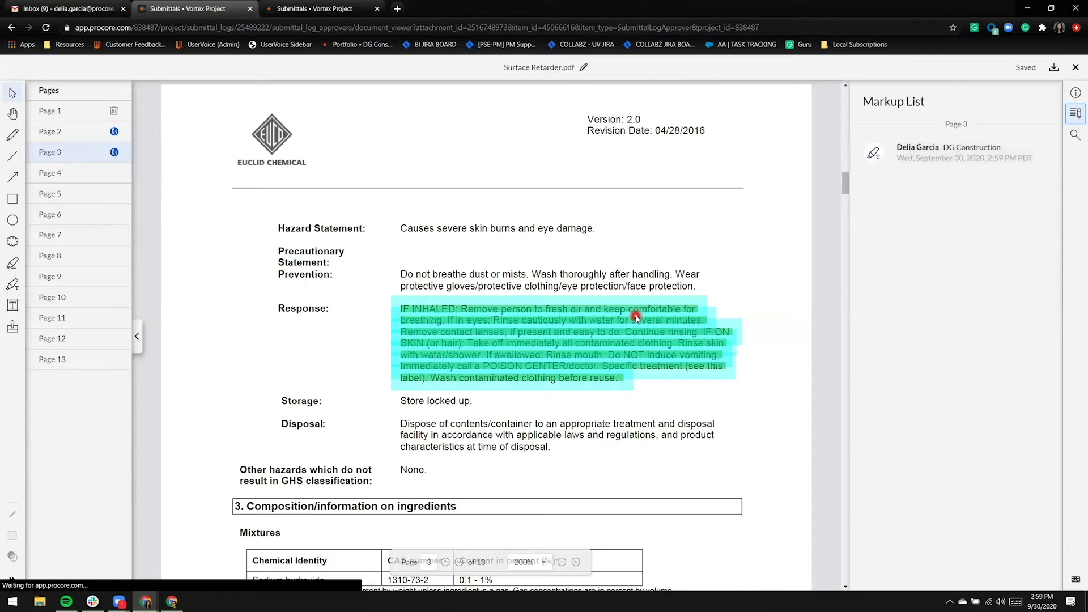
On page 9, draw an 8px magenta arrow toward Disposal considerations, then return to page 1
{"action": "left_click", "coordinate": [100, 273]}
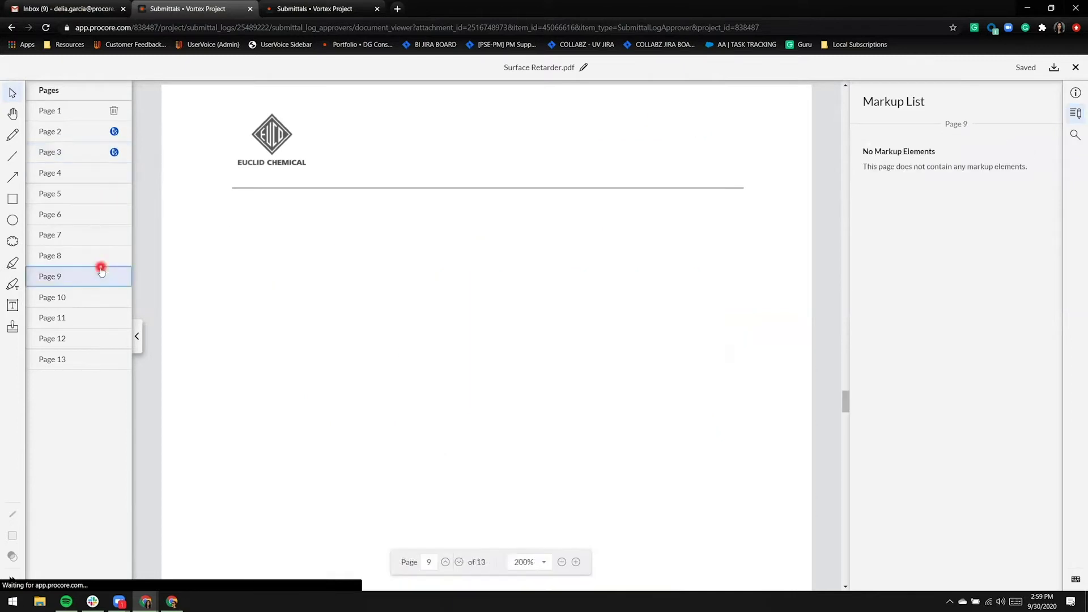
{"action": "left_click", "coordinate": [13, 177]}
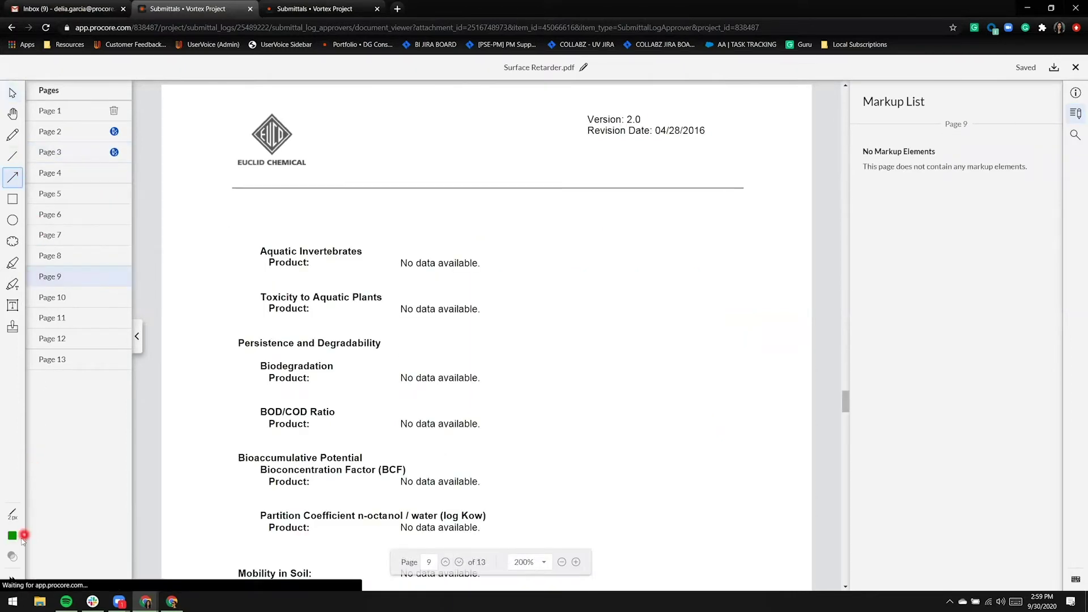
{"action": "left_click", "coordinate": [53, 528]}
{"action": "left_click", "coordinate": [14, 508]}
{"action": "left_click", "coordinate": [101, 513]}
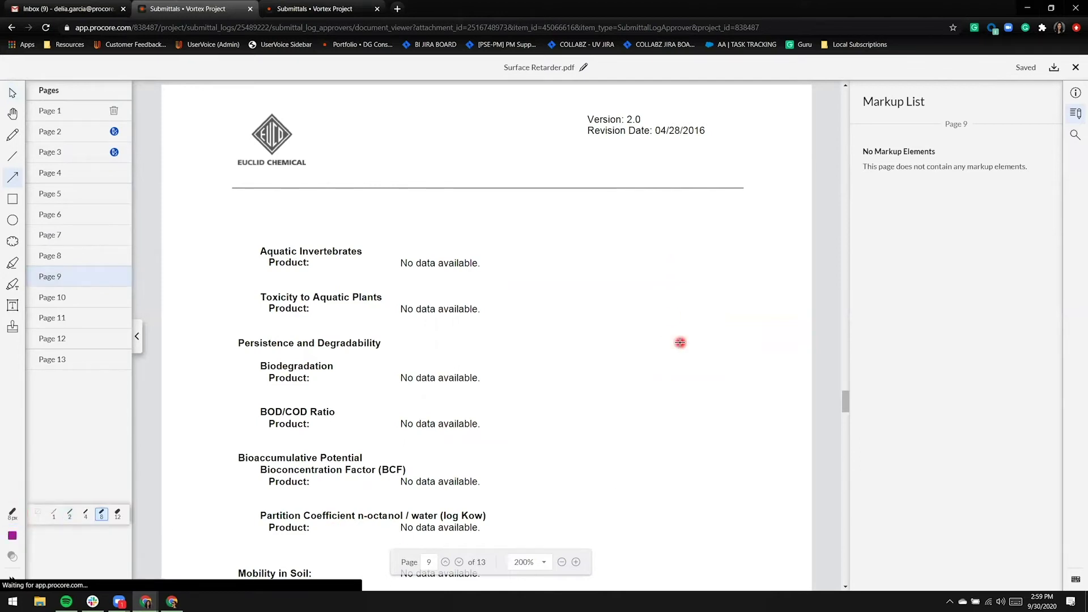
{"action": "scroll", "coordinate": [679, 346], "scroll_direction": "down", "scroll_amount": 1}
{"action": "scroll", "coordinate": [679, 345], "scroll_direction": "down", "scroll_amount": 3}
{"action": "left_click_drag", "start_coordinate": [663, 270], "coordinate": [634, 346]}
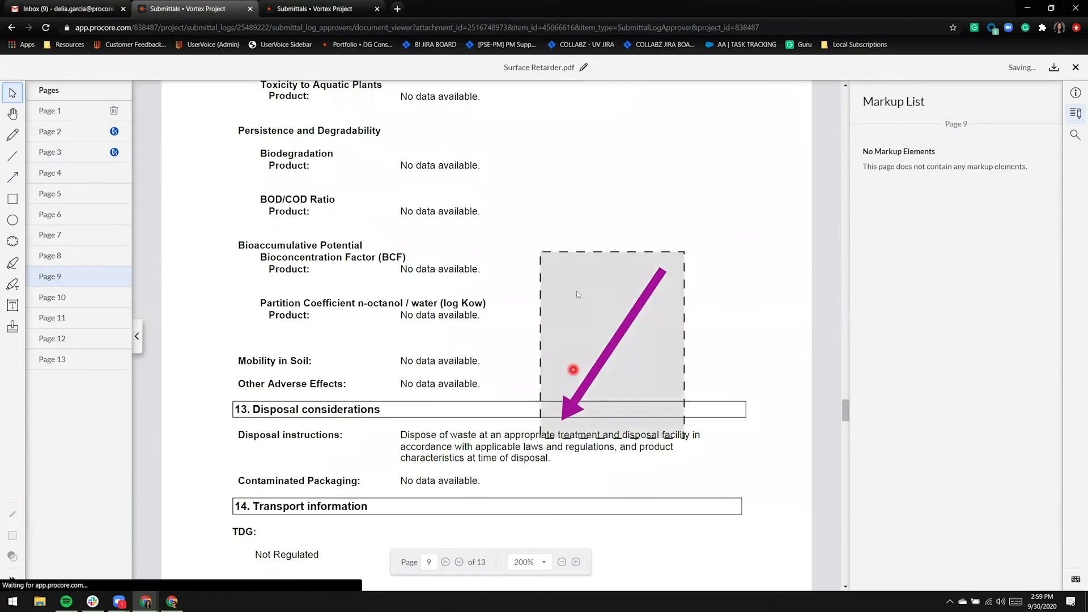
{"action": "left_click", "coordinate": [583, 177]}
{"action": "left_click", "coordinate": [77, 117]}
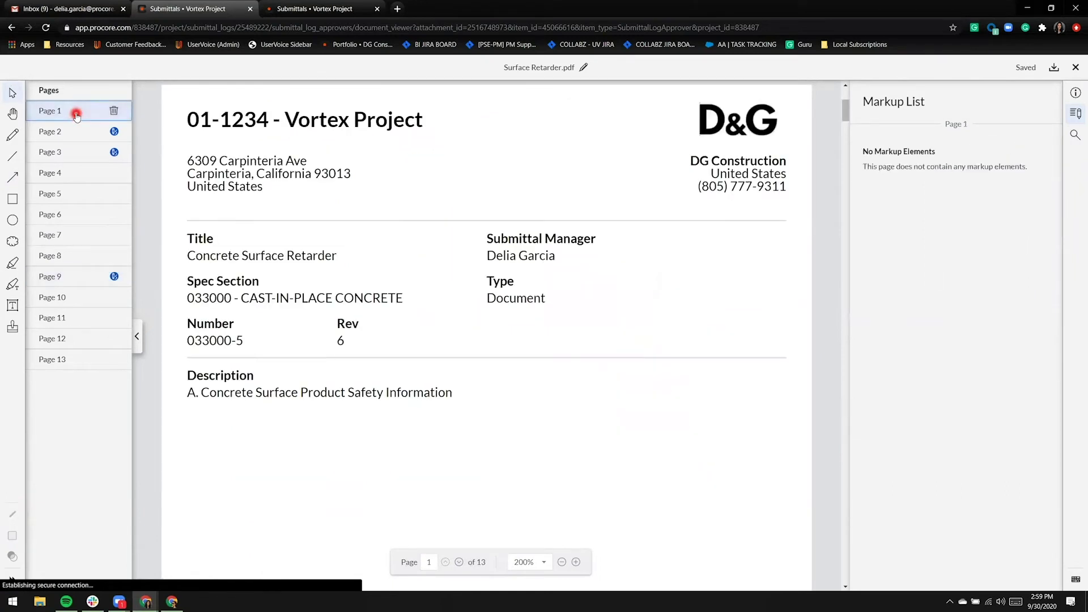
Stamp page 1 with the Reviewed stamp, right of the Description section
{"action": "scroll", "coordinate": [420, 309], "scroll_direction": "down", "scroll_amount": 5}
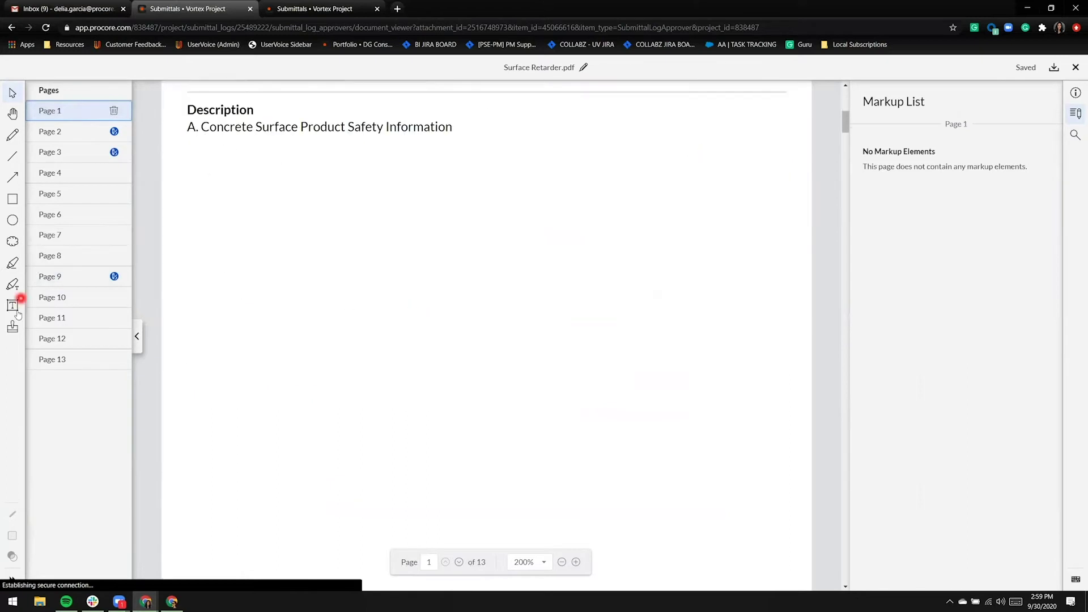
{"action": "left_click", "coordinate": [13, 329]}
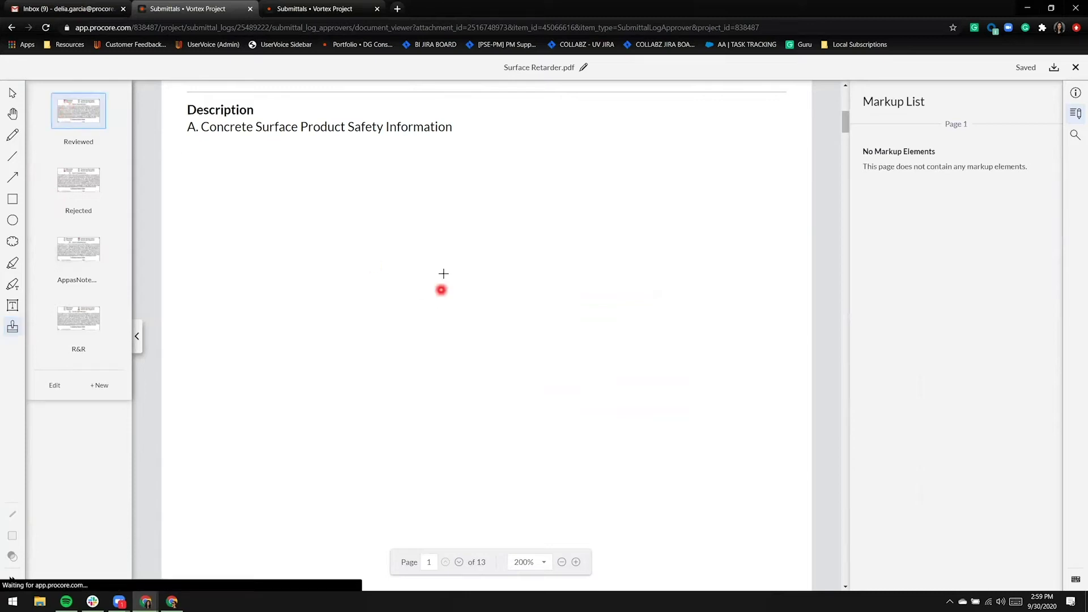
{"action": "mouse_move", "coordinate": [443, 275]}
{"action": "left_mouse_down"}
{"action": "mouse_move", "coordinate": [593, 402]}
{"action": "mouse_move", "coordinate": [696, 450]}
{"action": "mouse_move", "coordinate": [683, 432]}
{"action": "left_mouse_up"}
{"action": "left_click_drag", "start_coordinate": [652, 275], "coordinate": [722, 179]}
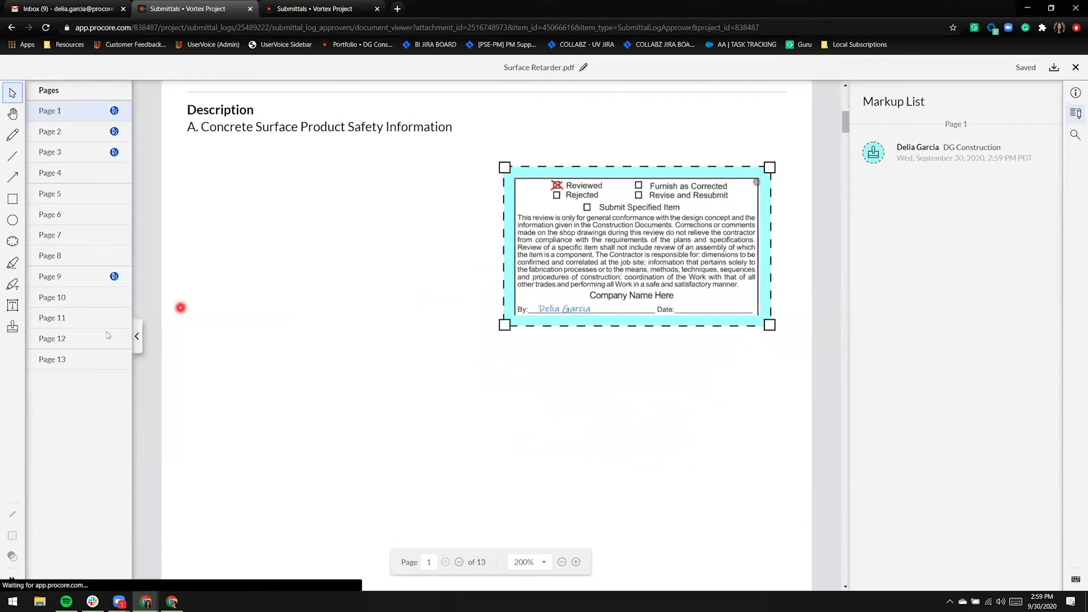
Write 9/30/20 in navy text on the Reviewed stamp's Date line
{"action": "left_click", "coordinate": [12, 305]}
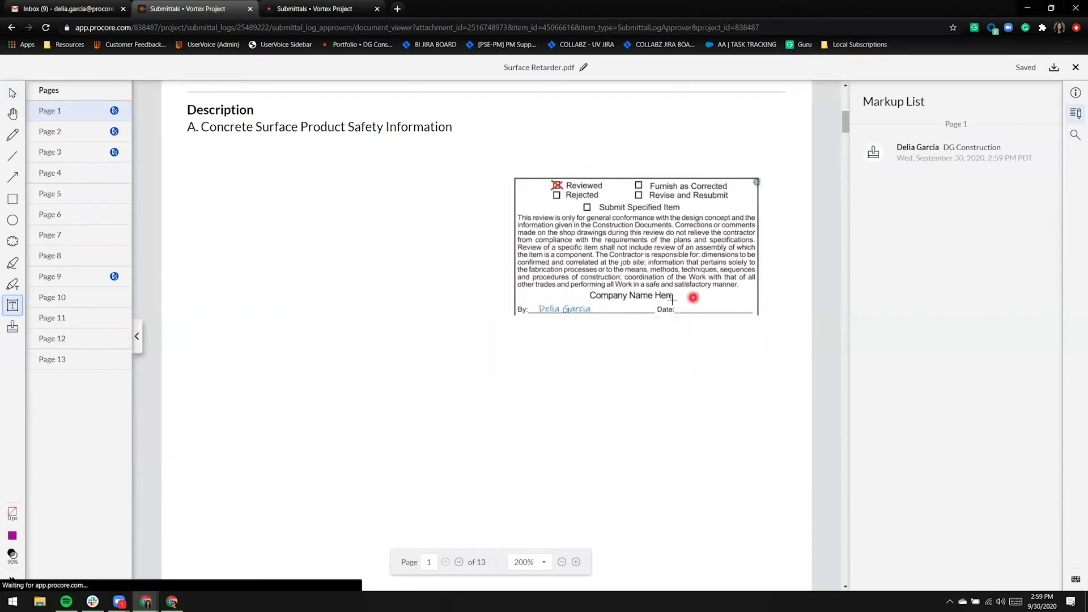
{"action": "left_click_drag", "start_coordinate": [679, 300], "coordinate": [756, 313]}
{"action": "type", "text": "9/30/20"}
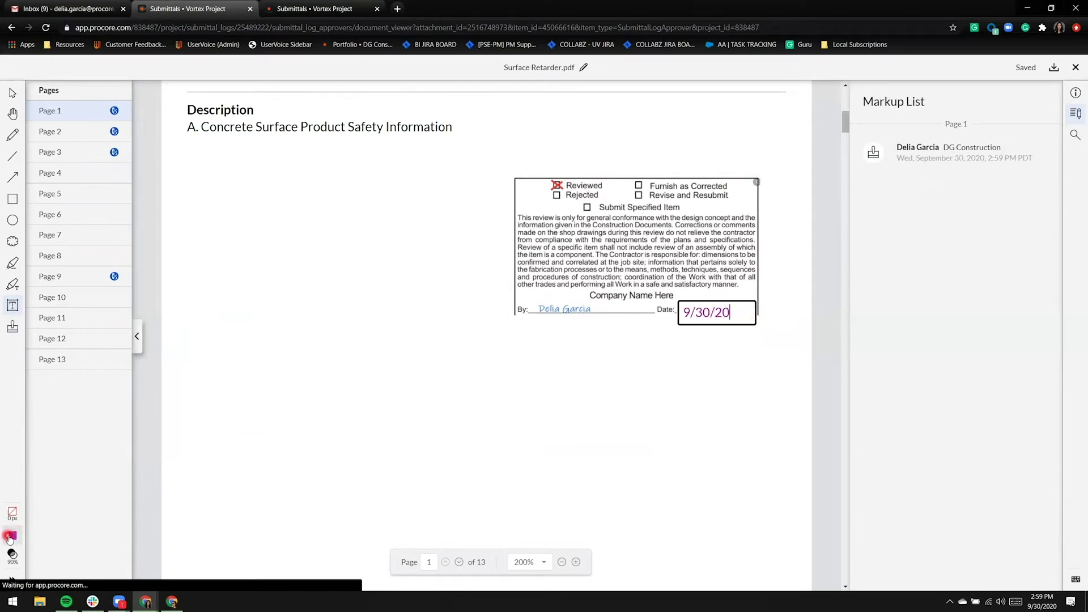
{"action": "left_click", "coordinate": [12, 535]}
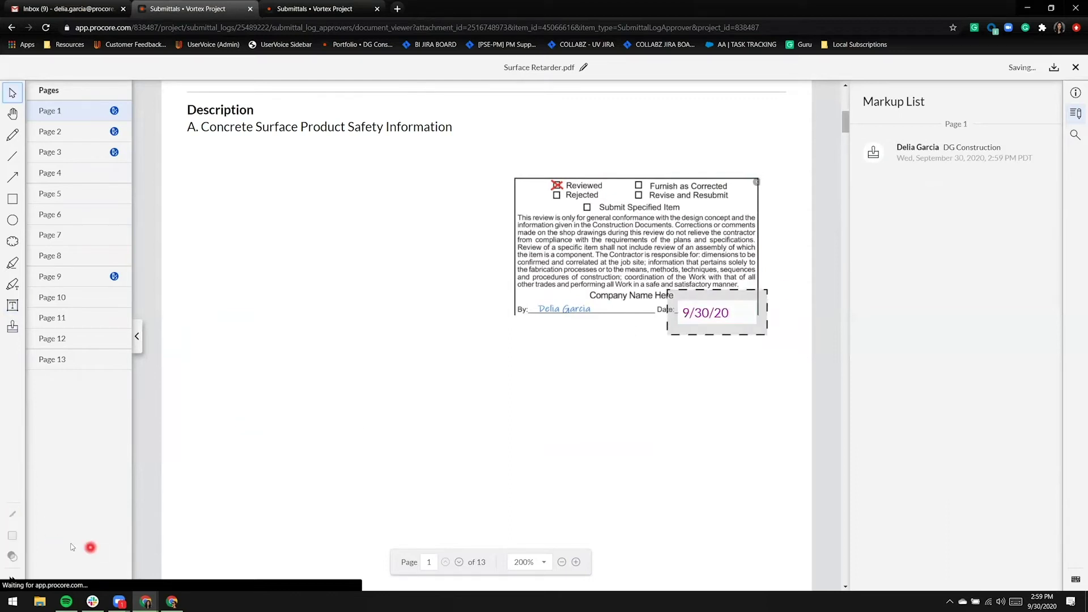
{"action": "left_click", "coordinate": [85, 532]}
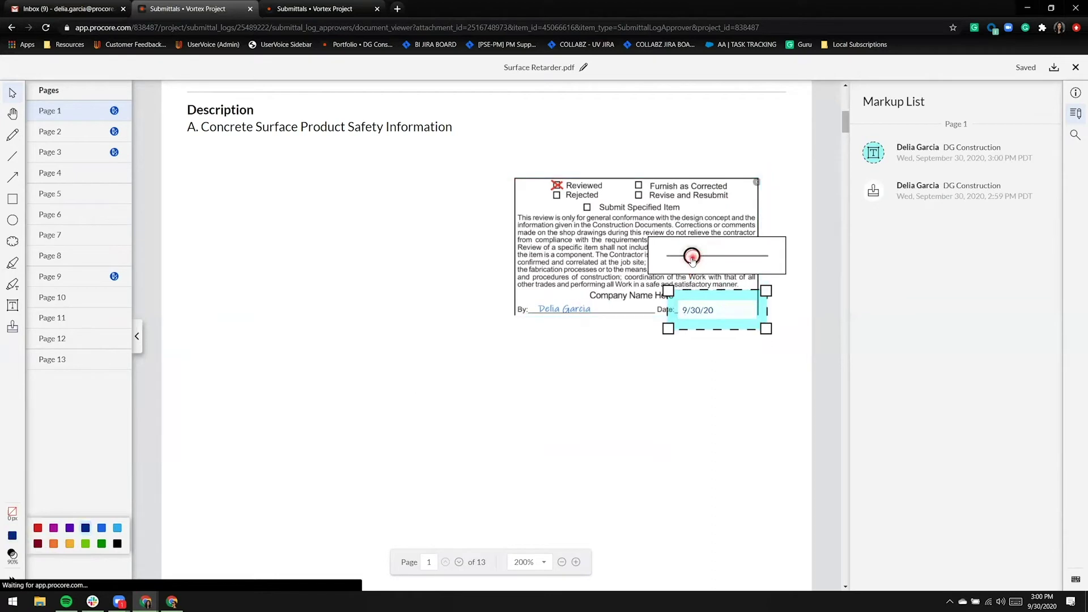
{"action": "left_click", "coordinate": [692, 350]}
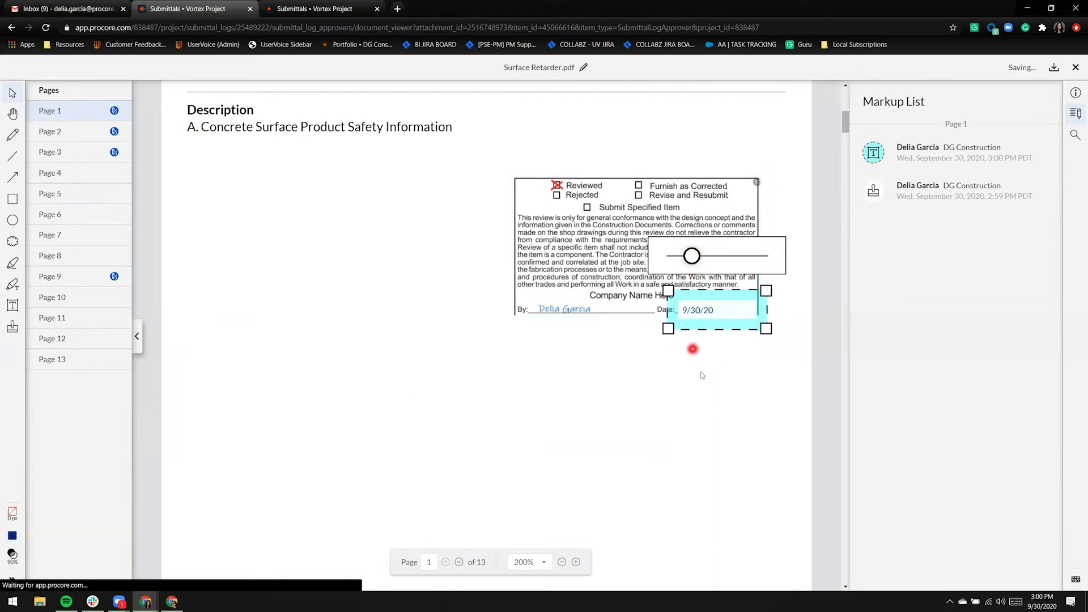
{"action": "left_click", "coordinate": [708, 296]}
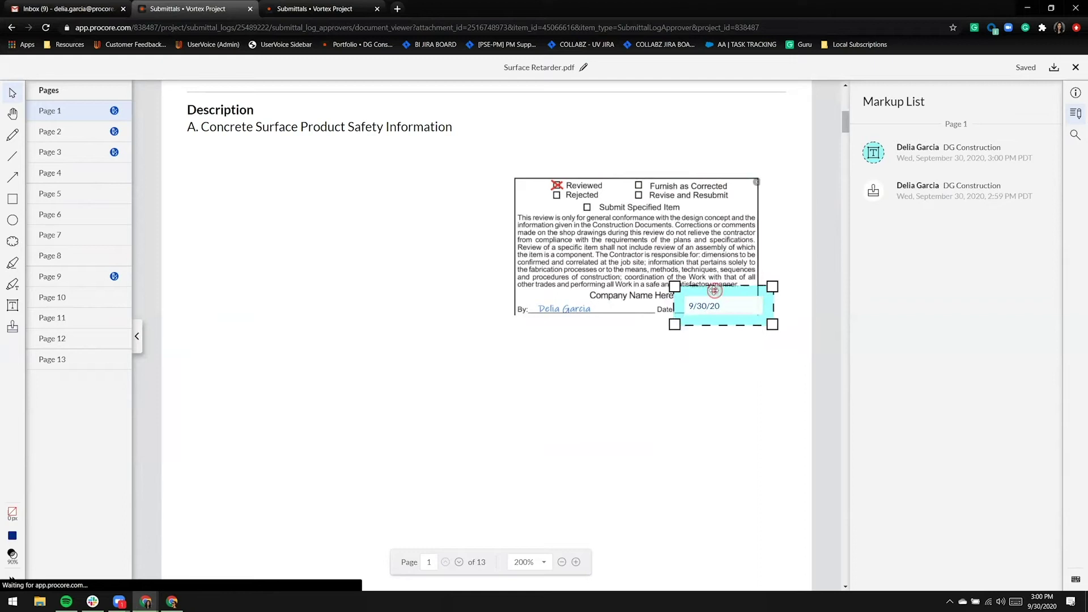
{"action": "left_click", "coordinate": [679, 381]}
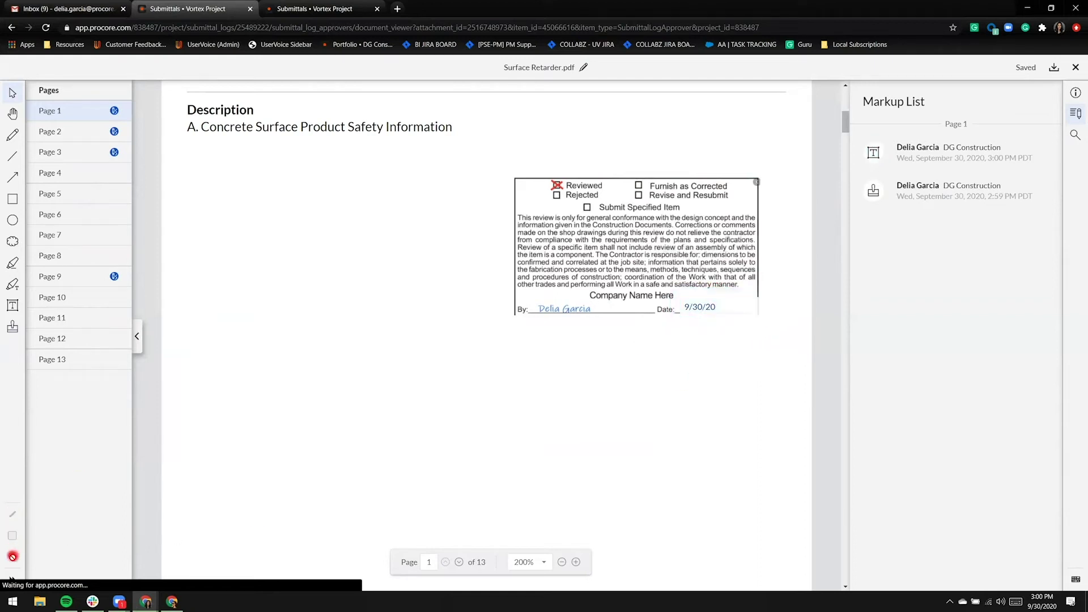
Lower the date text markup's opacity to 50%
{"action": "left_click", "coordinate": [729, 305]}
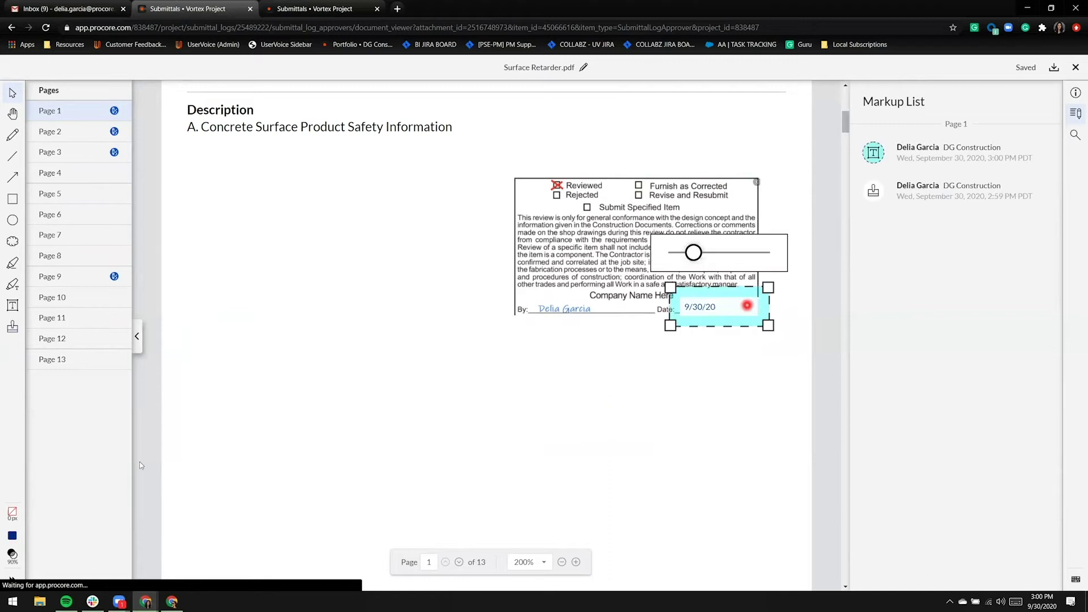
{"action": "left_click", "coordinate": [12, 557]}
{"action": "left_click_drag", "start_coordinate": [110, 556], "coordinate": [82, 556]}
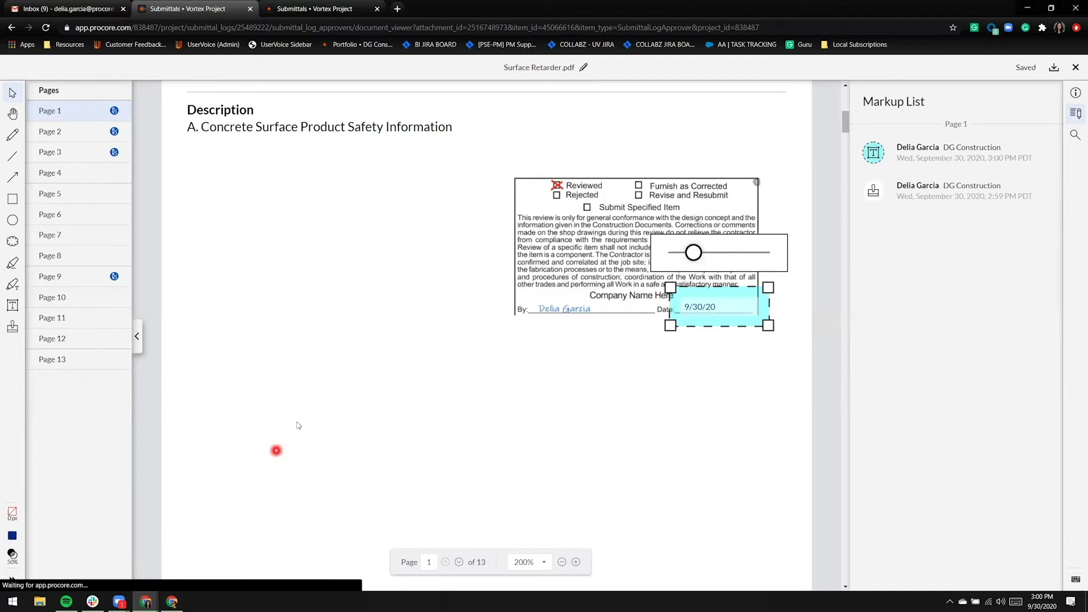
{"action": "left_click", "coordinate": [276, 448]}
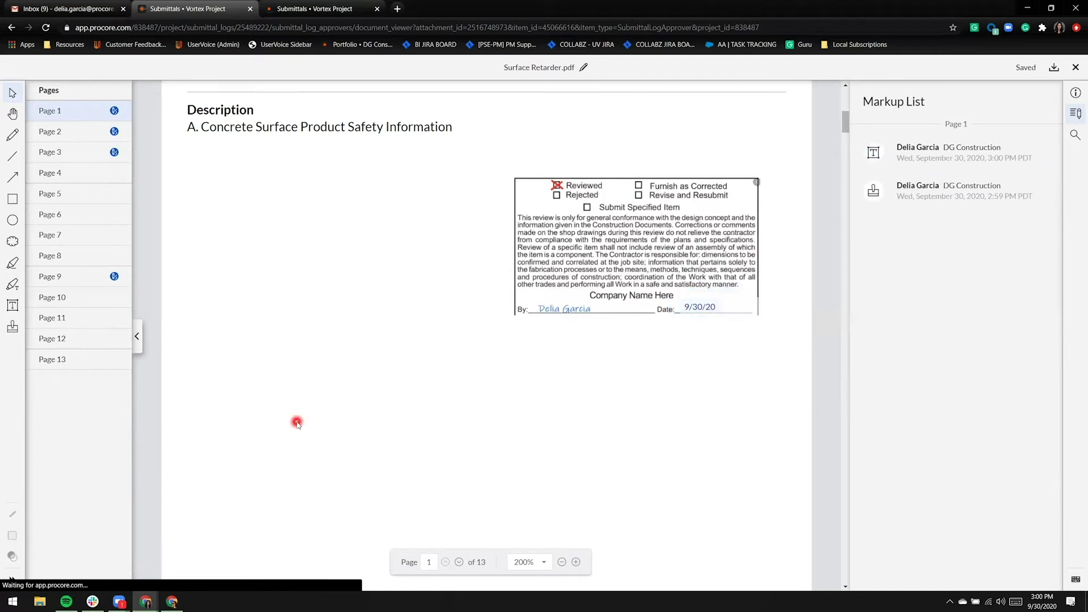
Close the viewer and scroll down submittal #033000-5 Revision 6's workflow page
{"action": "left_click", "coordinate": [1073, 68]}
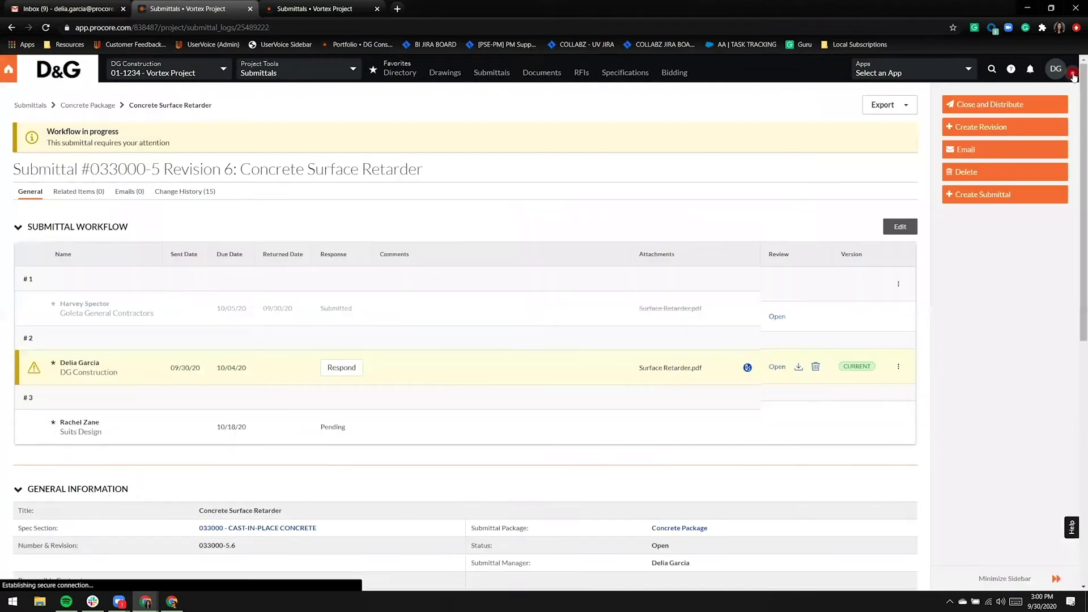
{"action": "scroll", "coordinate": [680, 247], "scroll_direction": "down", "scroll_amount": 2}
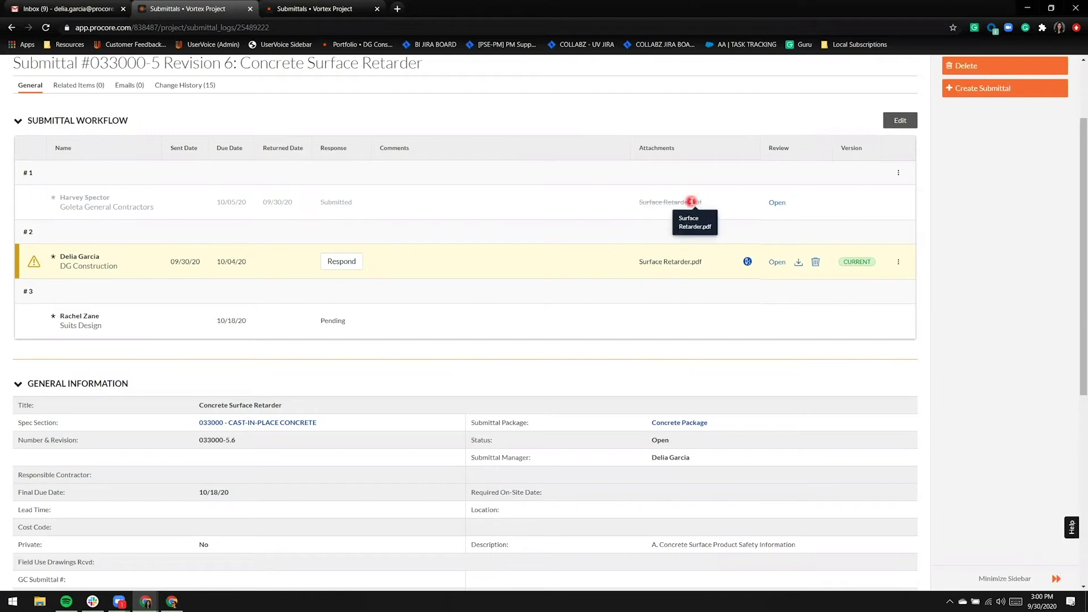
{"action": "left_click", "coordinate": [779, 204]}
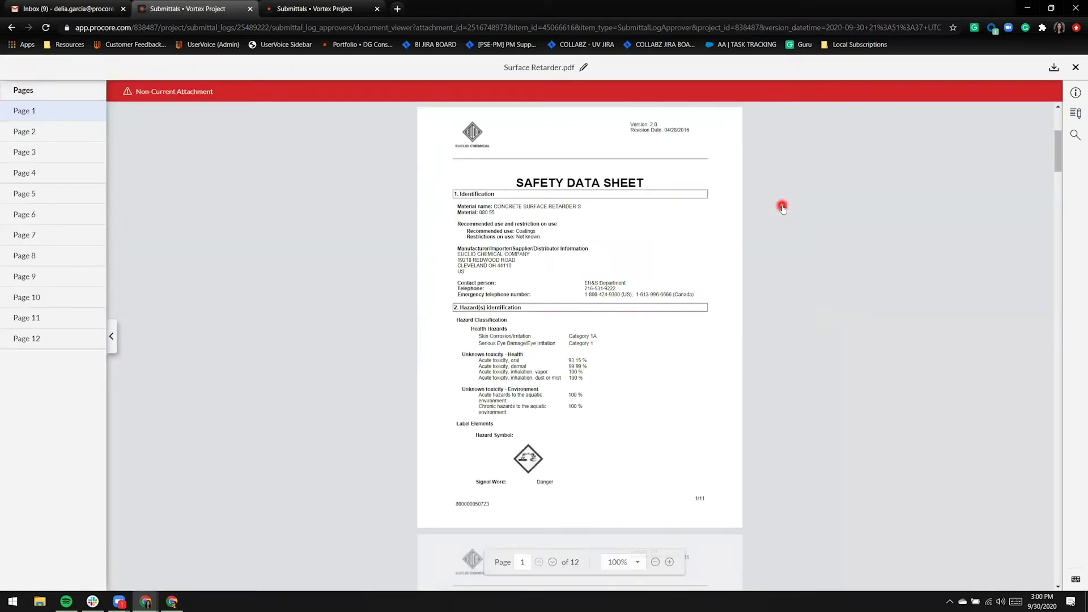
{"action": "left_click", "coordinate": [251, 104]}
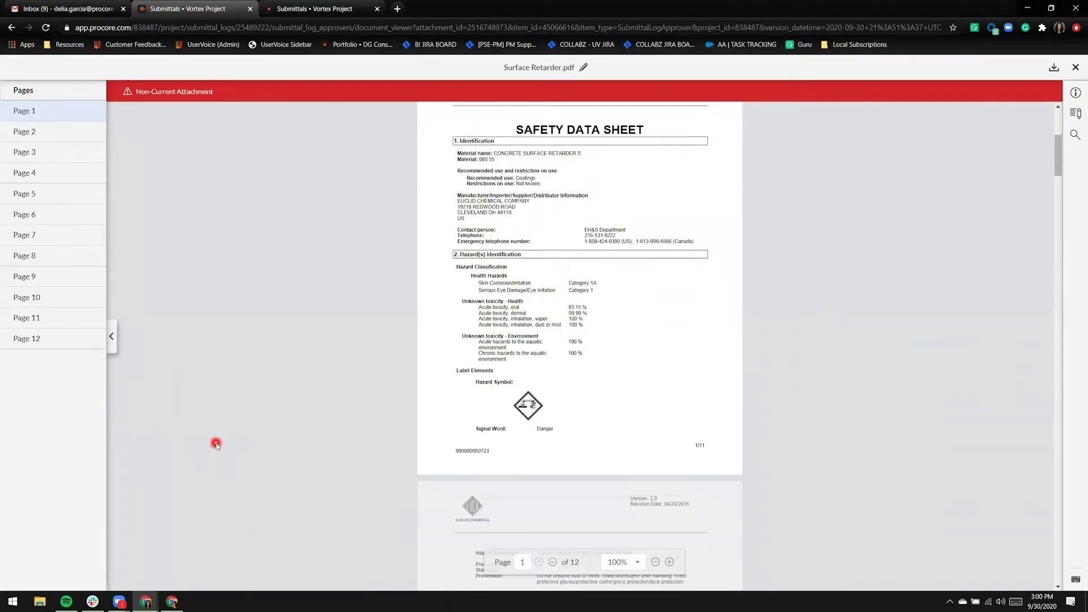
{"action": "scroll", "coordinate": [216, 447], "scroll_direction": "down", "scroll_amount": 6}
{"action": "scroll", "coordinate": [789, 395], "scroll_direction": "down", "scroll_amount": 2}
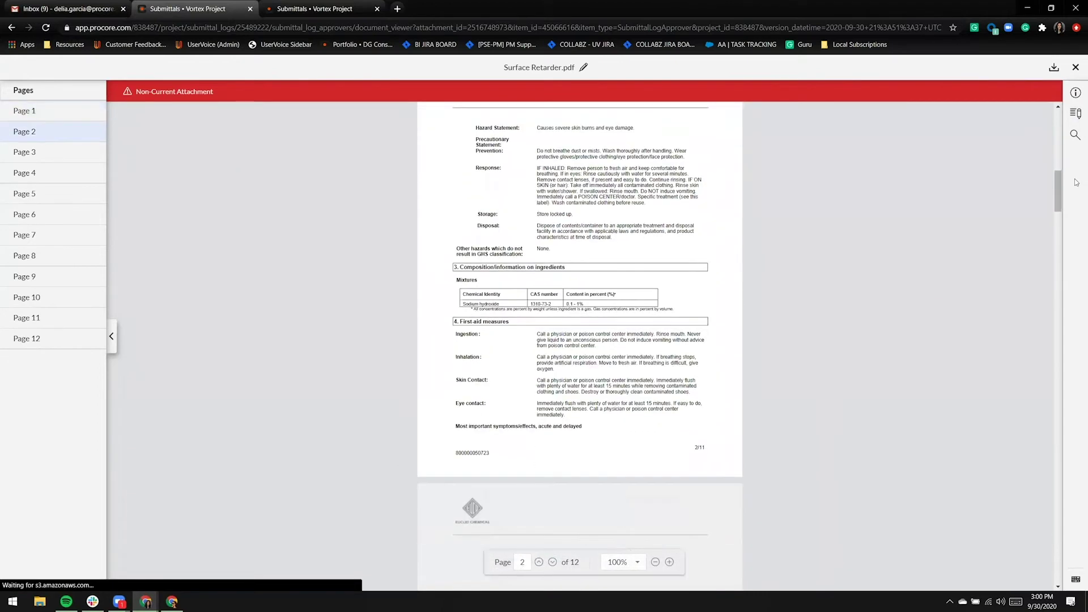
{"action": "left_click", "coordinate": [1076, 74]}
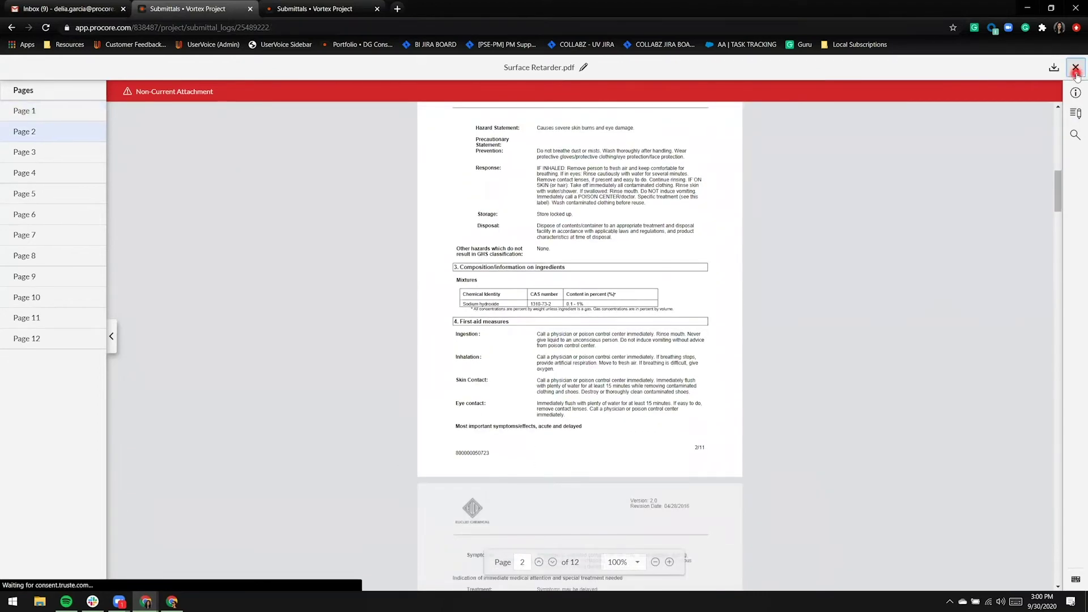
{"action": "scroll", "coordinate": [954, 368], "scroll_direction": "down", "scroll_amount": 1}
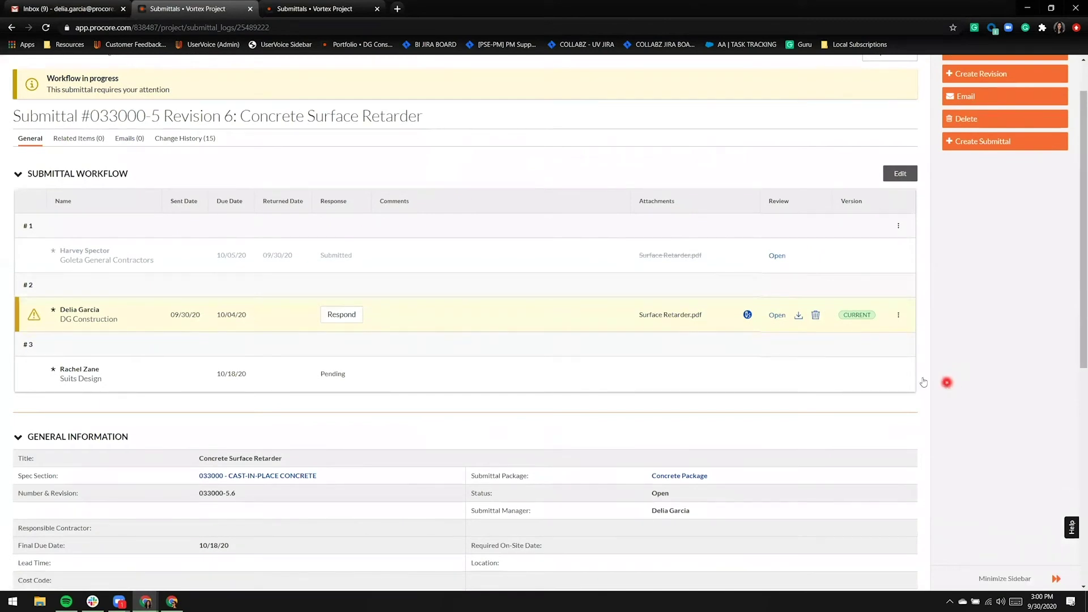
Submit a Reviewed Internally response to the Concrete Surface Retarder submittal
{"action": "left_click", "coordinate": [338, 315]}
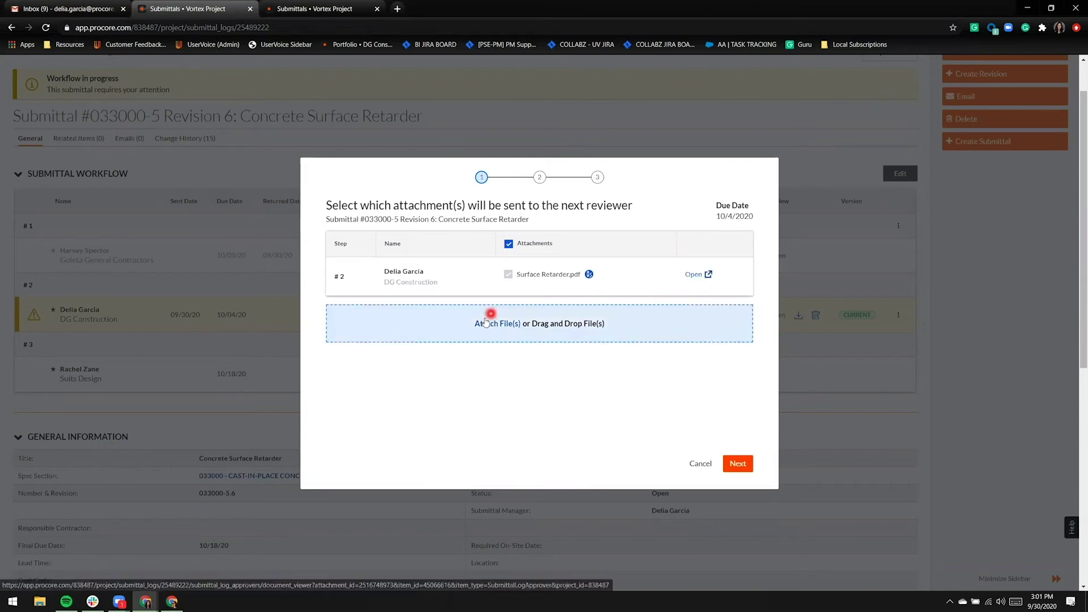
{"action": "left_click", "coordinate": [737, 463]}
{"action": "left_click", "coordinate": [476, 257]}
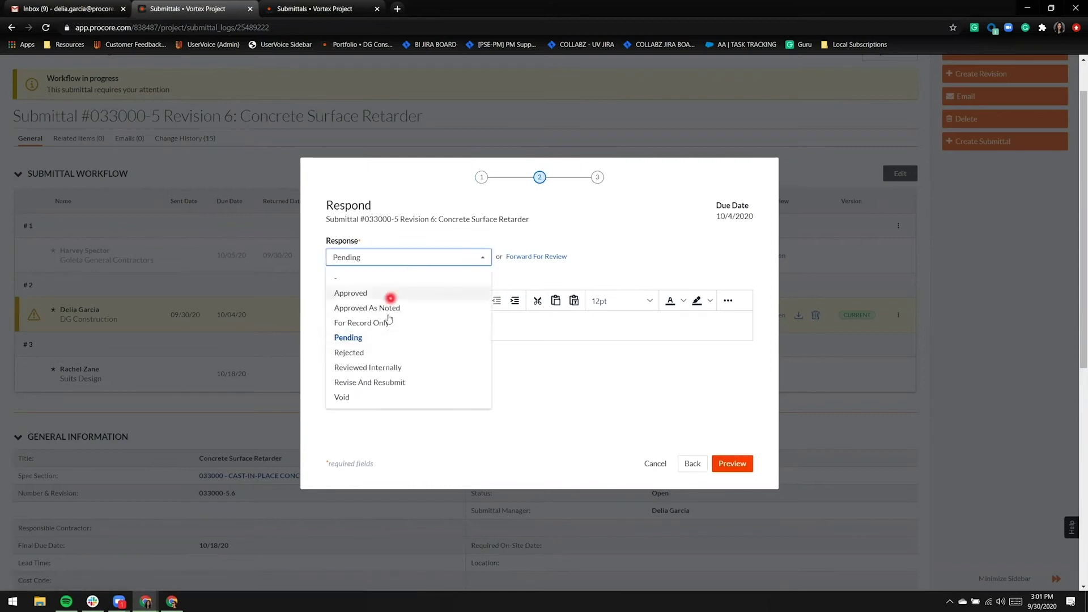
{"action": "left_click", "coordinate": [374, 366]}
{"action": "left_click", "coordinate": [571, 331]}
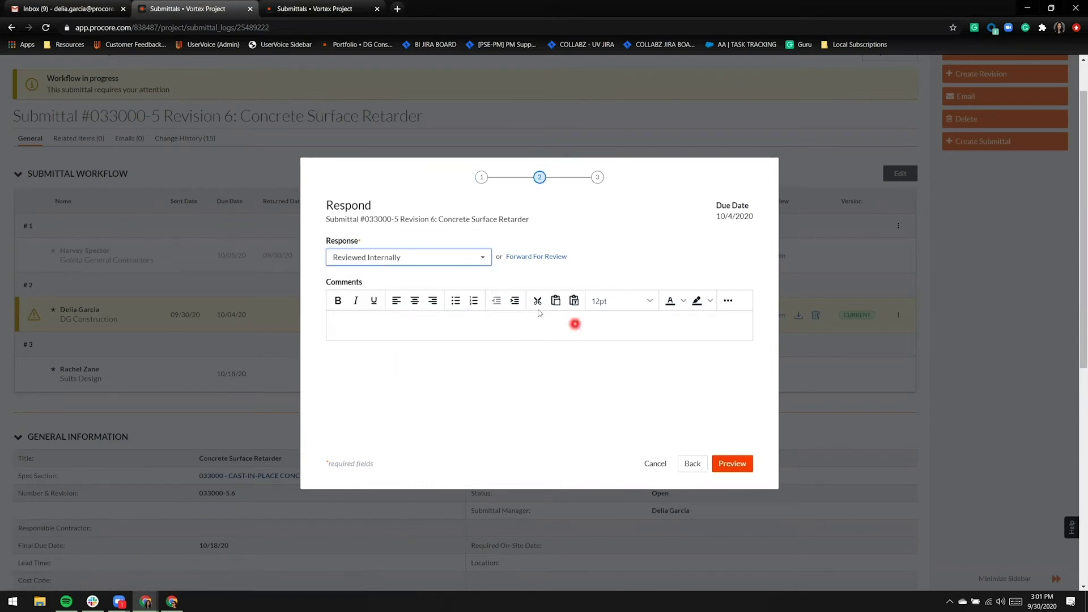
{"action": "left_click", "coordinate": [739, 463]}
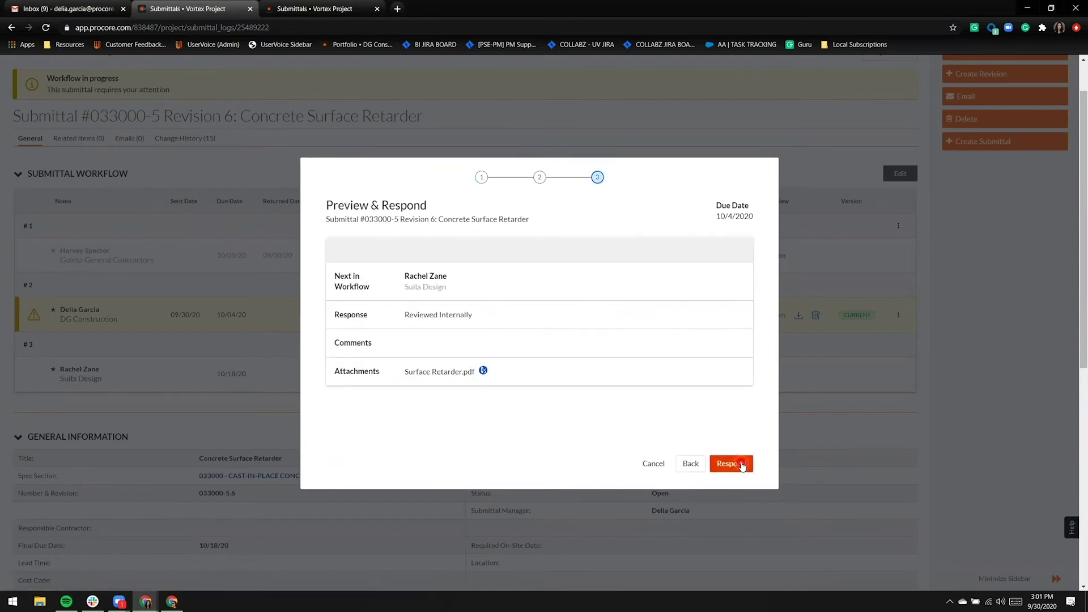
{"action": "left_click", "coordinate": [742, 465]}
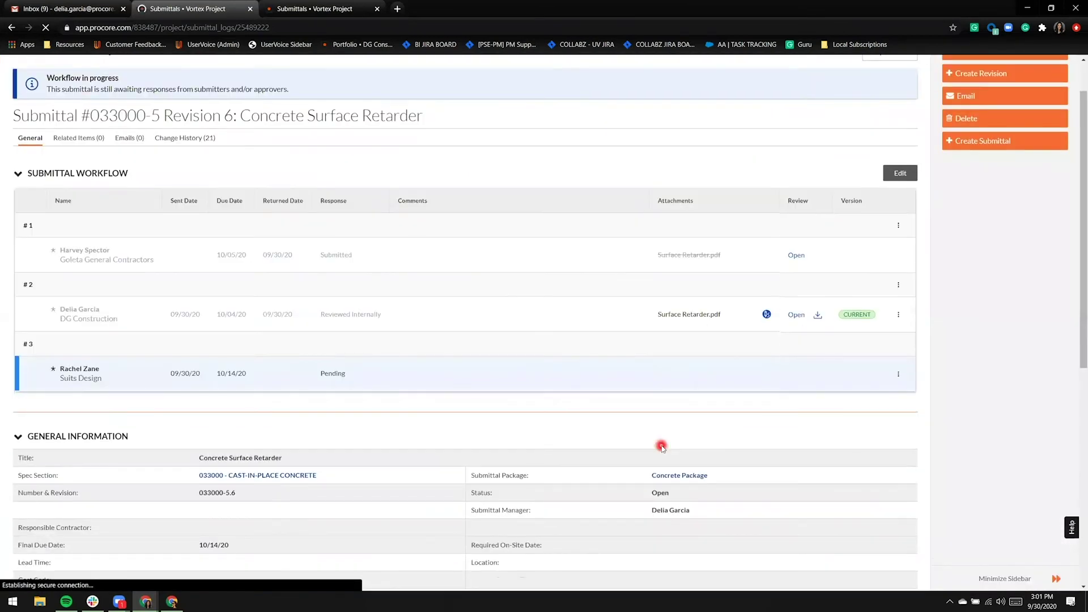
{"action": "scroll", "coordinate": [660, 372], "scroll_direction": "down", "scroll_amount": 1}
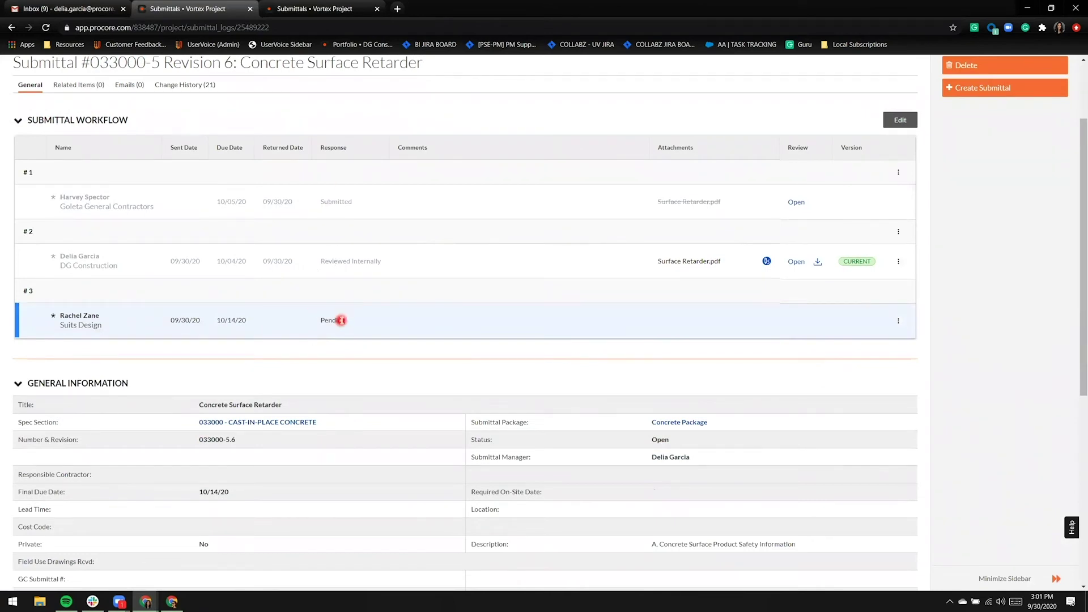
In the next approver's browser window, reload the Submittals list and open the Concrete Surface Retarder submittal
{"action": "left_click", "coordinate": [174, 602]}
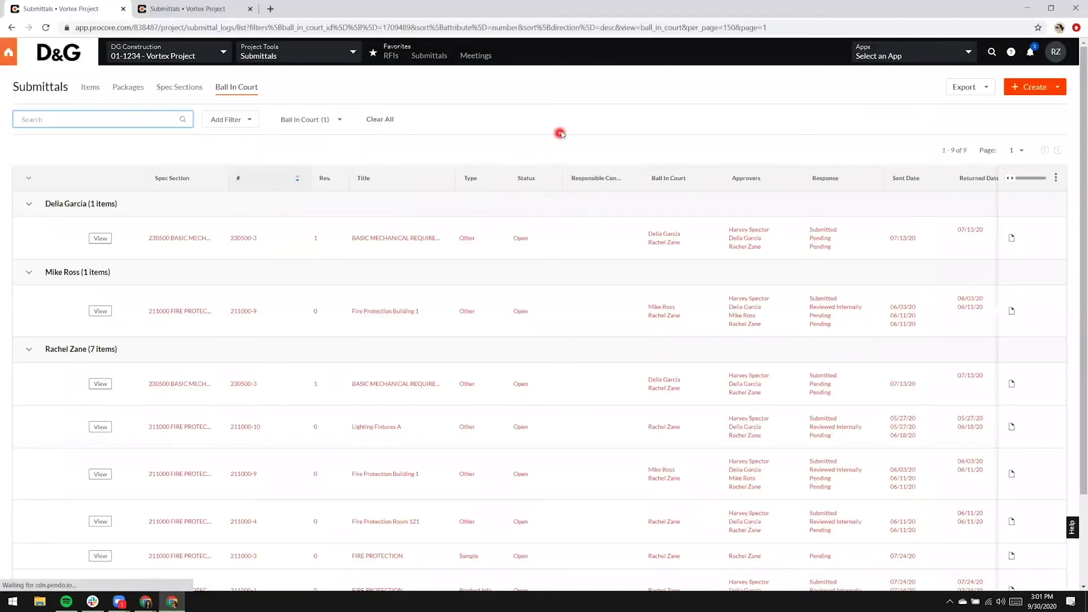
{"action": "right_click", "coordinate": [561, 130]}
{"action": "left_click", "coordinate": [582, 164]}
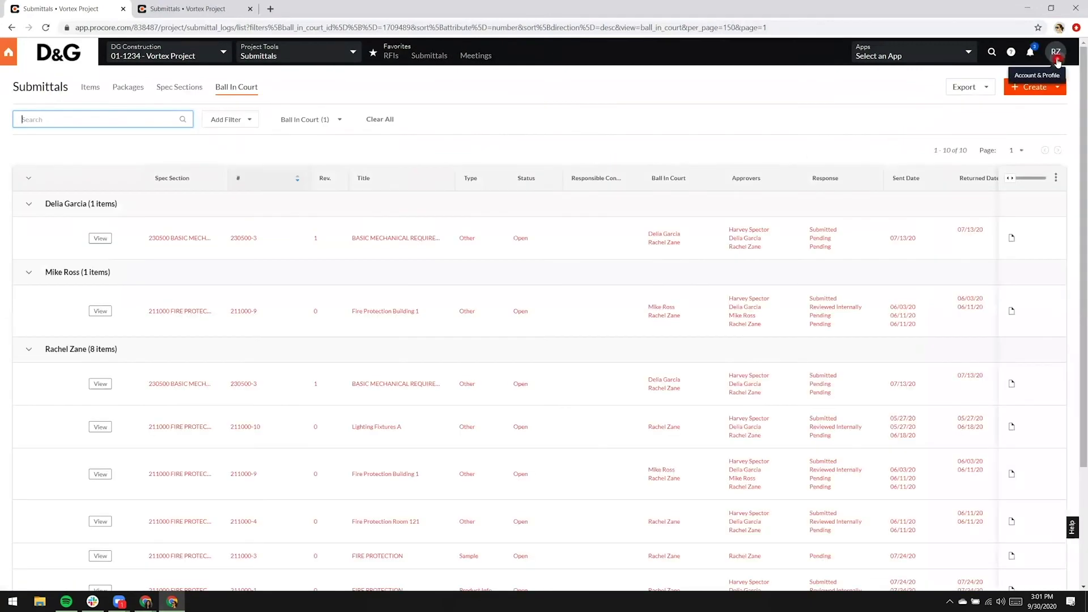
{"action": "scroll", "coordinate": [633, 101], "scroll_direction": "down", "scroll_amount": 3}
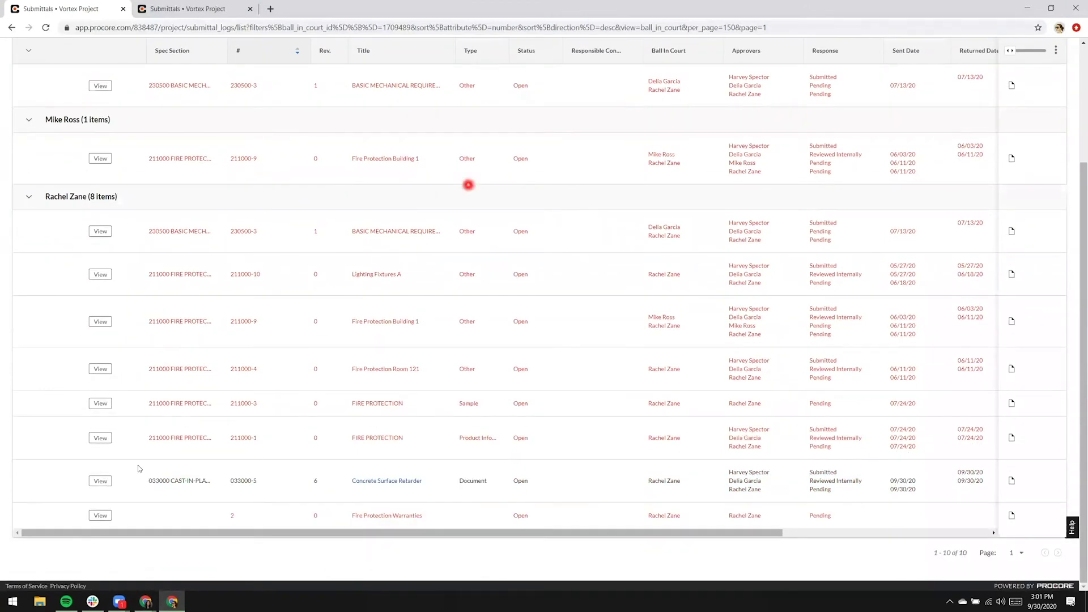
{"action": "left_click", "coordinate": [99, 481]}
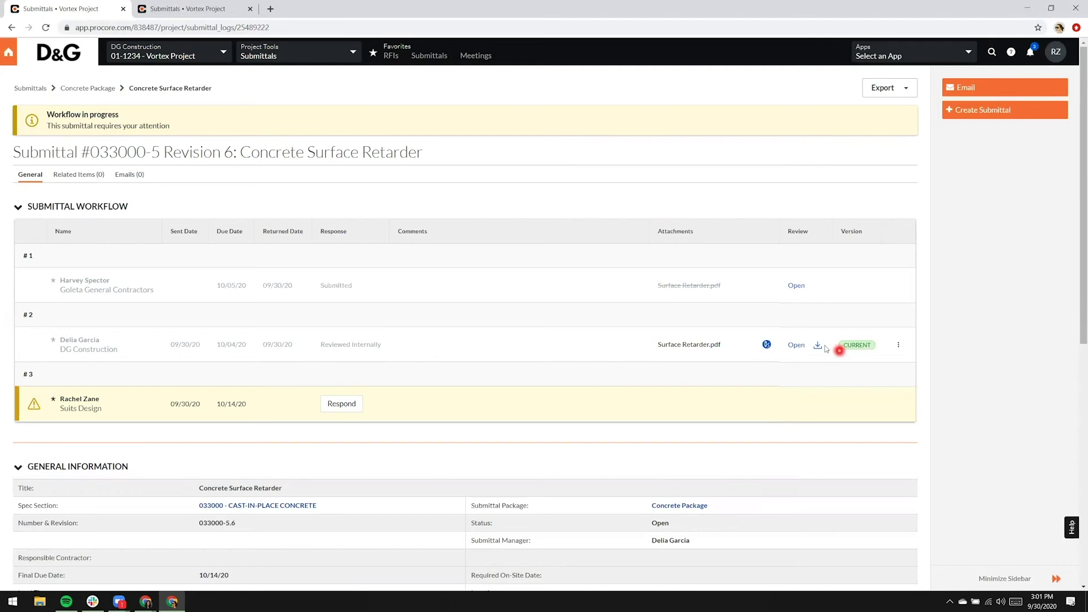
Open the #2 Surface Retarder.pdf attachment, show the Markup List, select the page 1 stamp, and scroll through the pages
{"action": "left_click", "coordinate": [796, 346]}
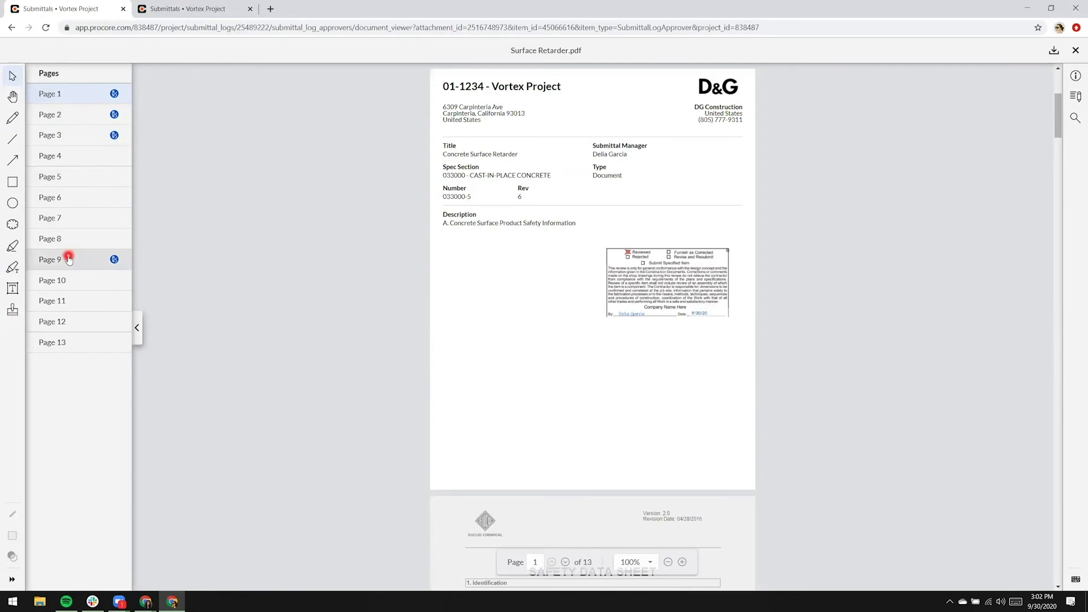
{"action": "left_click", "coordinate": [1075, 96]}
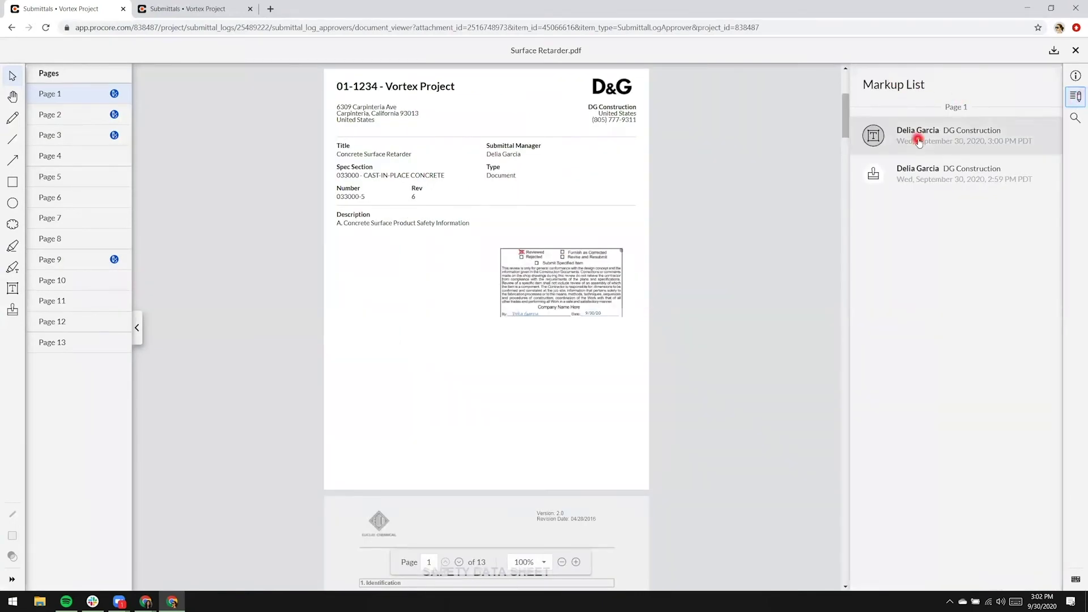
{"action": "left_click", "coordinate": [920, 169]}
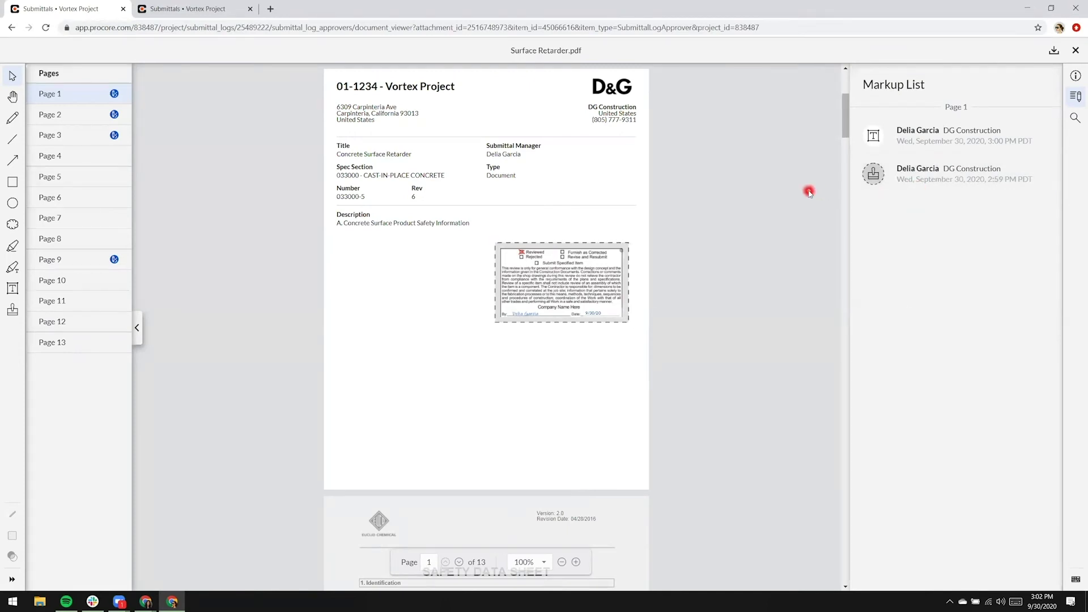
{"action": "scroll", "coordinate": [806, 204], "scroll_direction": "down", "scroll_amount": 6}
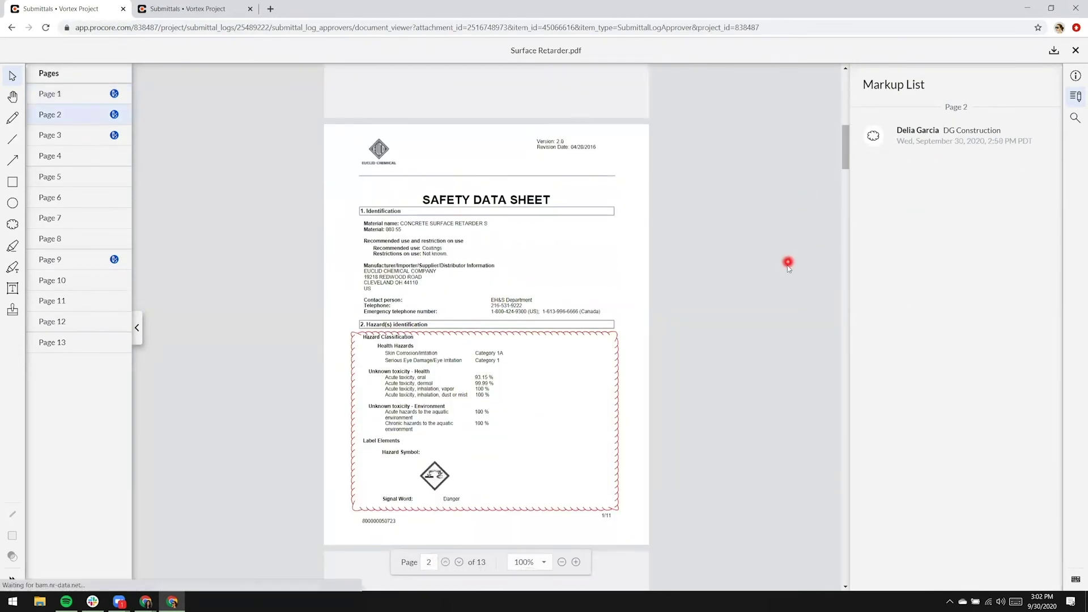
{"action": "scroll", "coordinate": [788, 266], "scroll_direction": "down", "scroll_amount": 12}
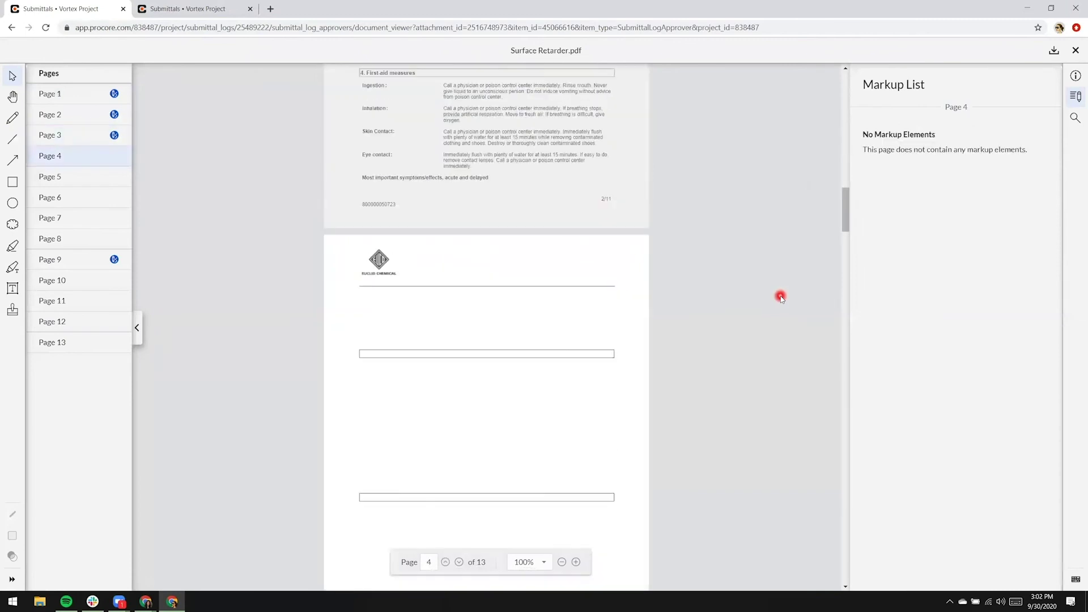
{"action": "scroll", "coordinate": [782, 298], "scroll_direction": "down", "scroll_amount": 2}
Draw a purple rectangle around the Fire-fighting measures section on page 4
{"action": "left_click", "coordinate": [13, 181]}
{"action": "left_click", "coordinate": [13, 536]}
{"action": "left_click", "coordinate": [69, 528]}
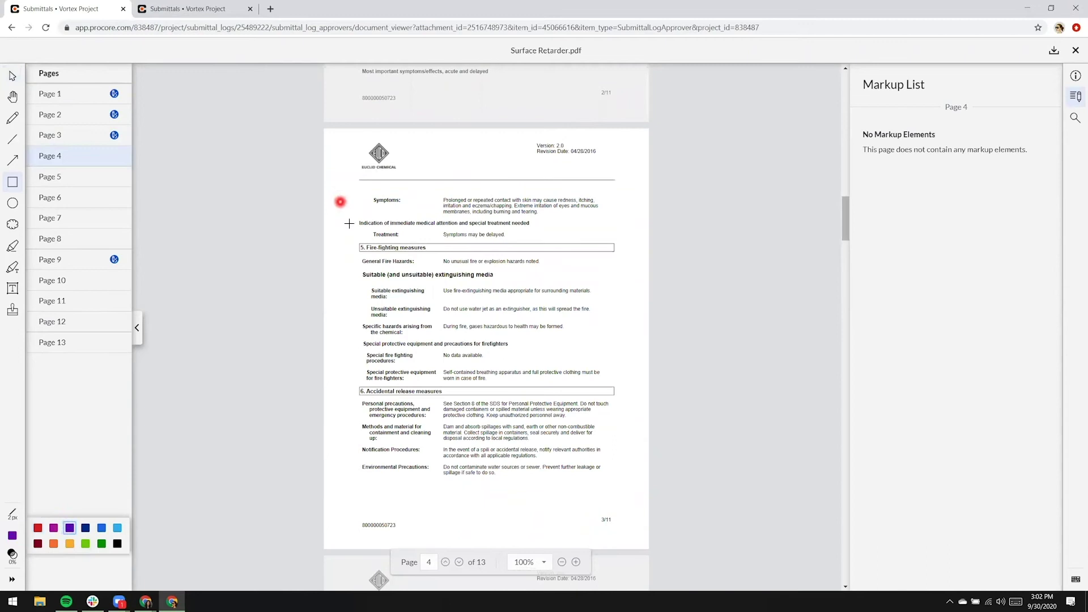
{"action": "left_click_drag", "start_coordinate": [351, 242], "coordinate": [629, 386]}
{"action": "left_click", "coordinate": [591, 225]}
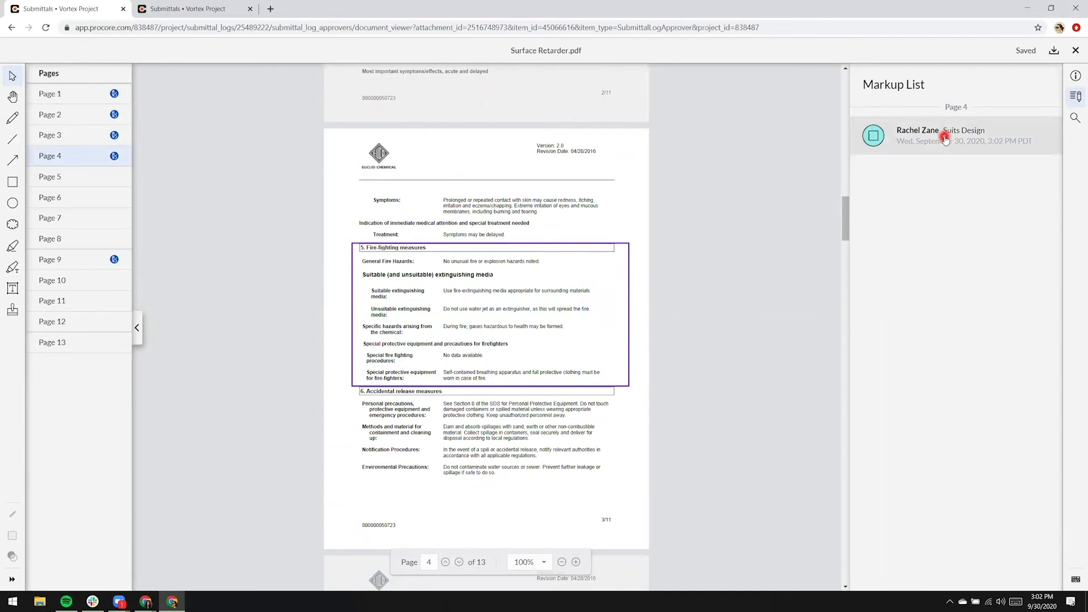
Draw a red cloud around the Environmental Precautions row
{"action": "left_click", "coordinate": [12, 224]}
{"action": "left_click", "coordinate": [11, 535]}
{"action": "left_click", "coordinate": [37, 527]}
{"action": "left_click_drag", "start_coordinate": [352, 458], "coordinate": [616, 486]}
{"action": "left_click", "coordinate": [606, 431]}
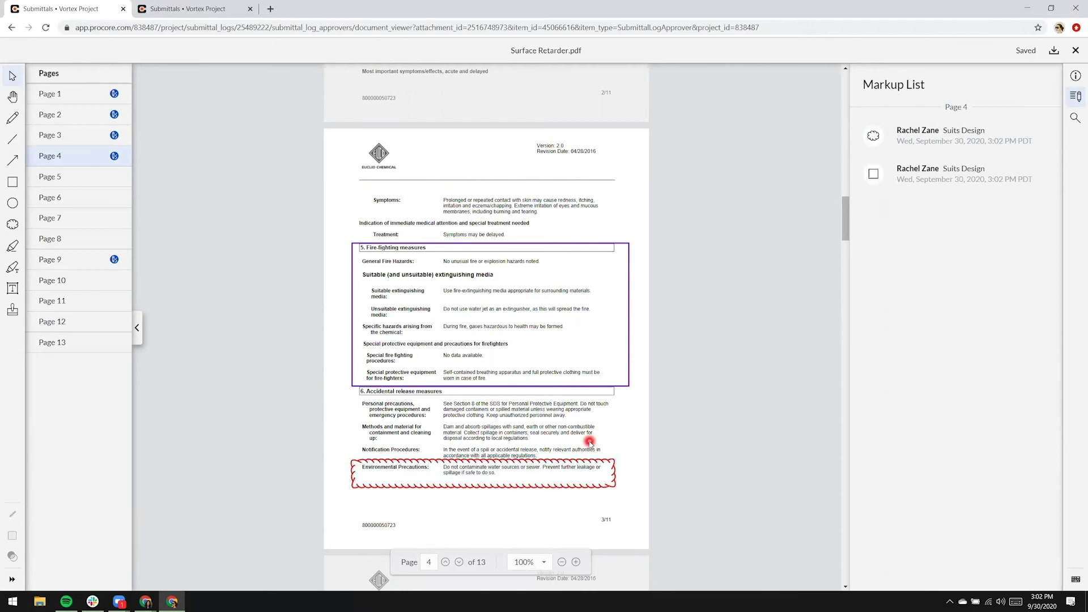
Zoom page 1 to 200% and place the Suits Design Approved stamp beside the existing review stamp
{"action": "scroll", "coordinate": [544, 306], "scroll_direction": "up", "scroll_amount": 10}
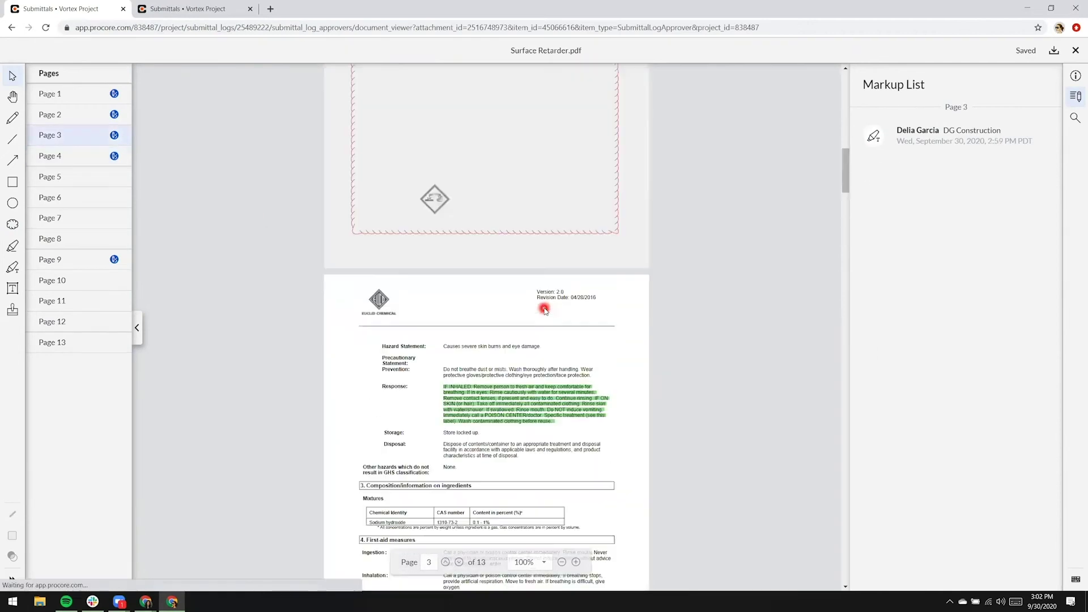
{"action": "scroll", "coordinate": [544, 308], "scroll_direction": "up", "scroll_amount": 15}
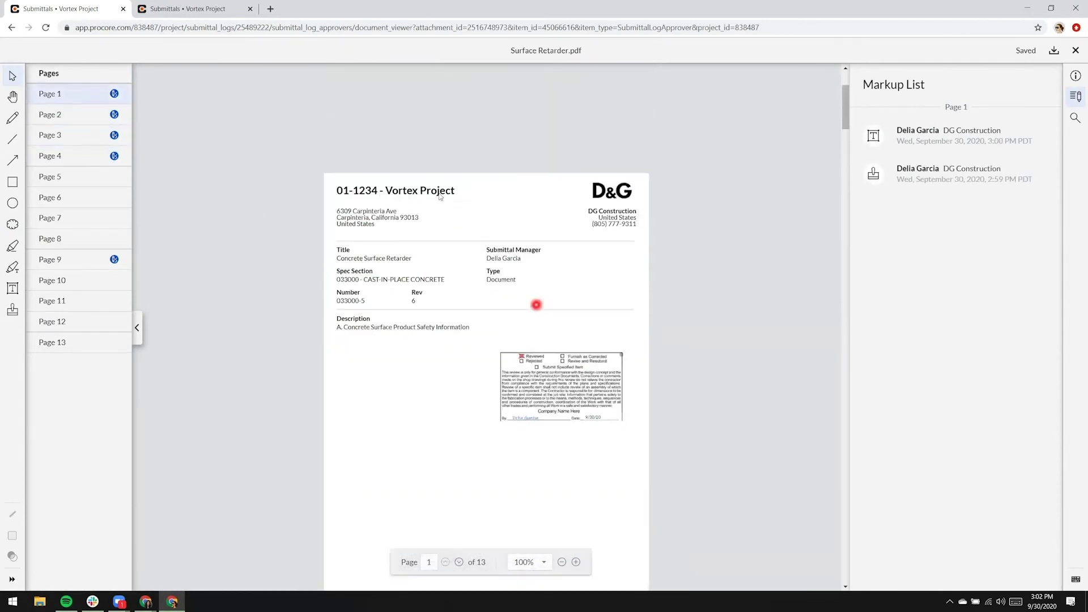
{"action": "scroll", "coordinate": [391, 196], "scroll_direction": "down", "scroll_amount": 1}
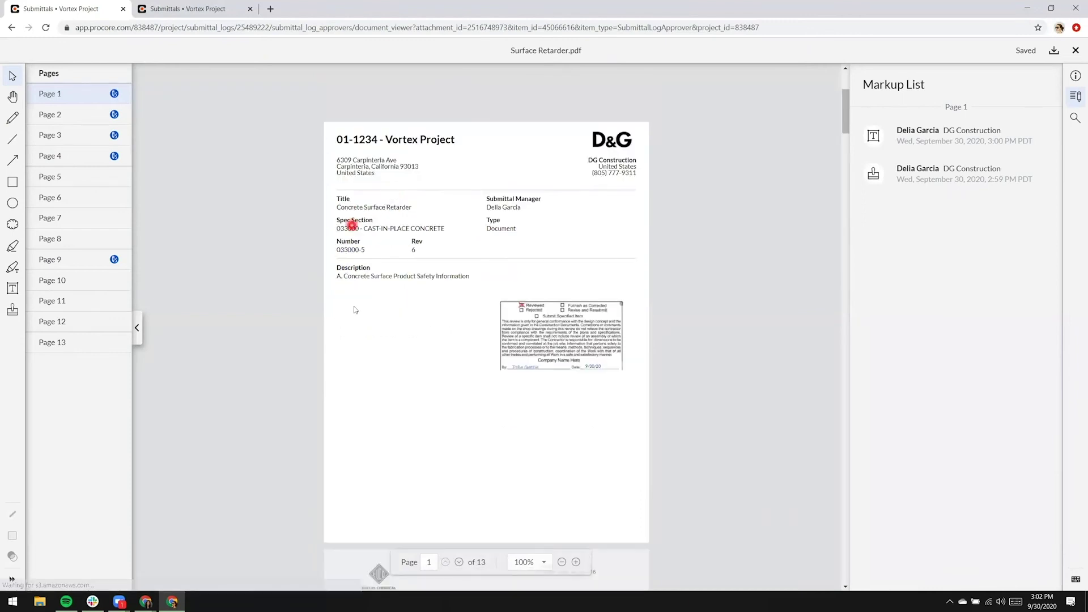
{"action": "left_click", "coordinate": [541, 564]}
{"action": "left_click", "coordinate": [529, 503]}
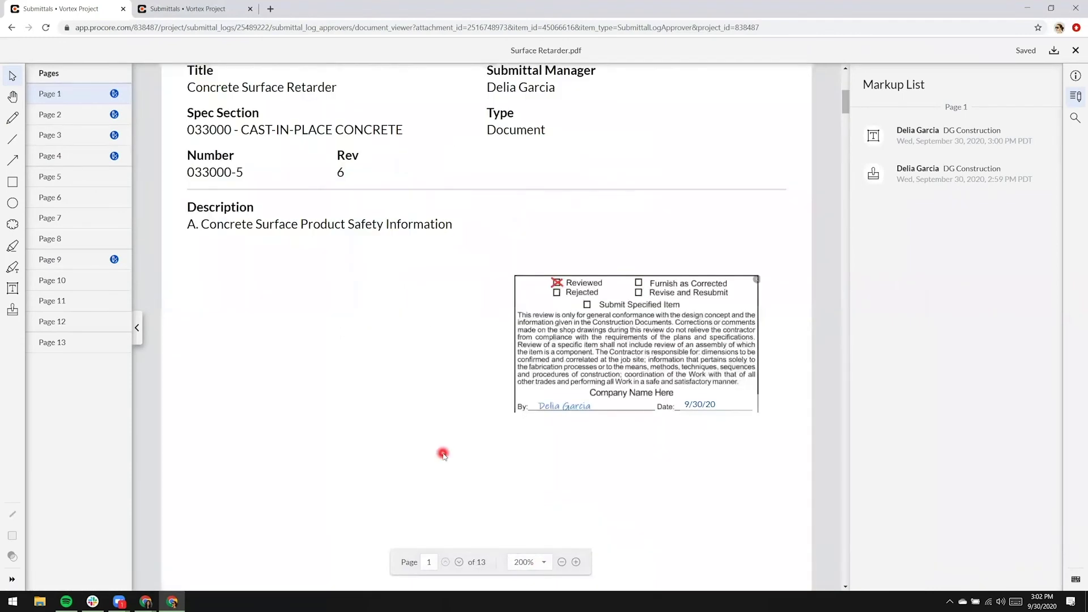
{"action": "scroll", "coordinate": [589, 422], "scroll_direction": "down", "scroll_amount": 4}
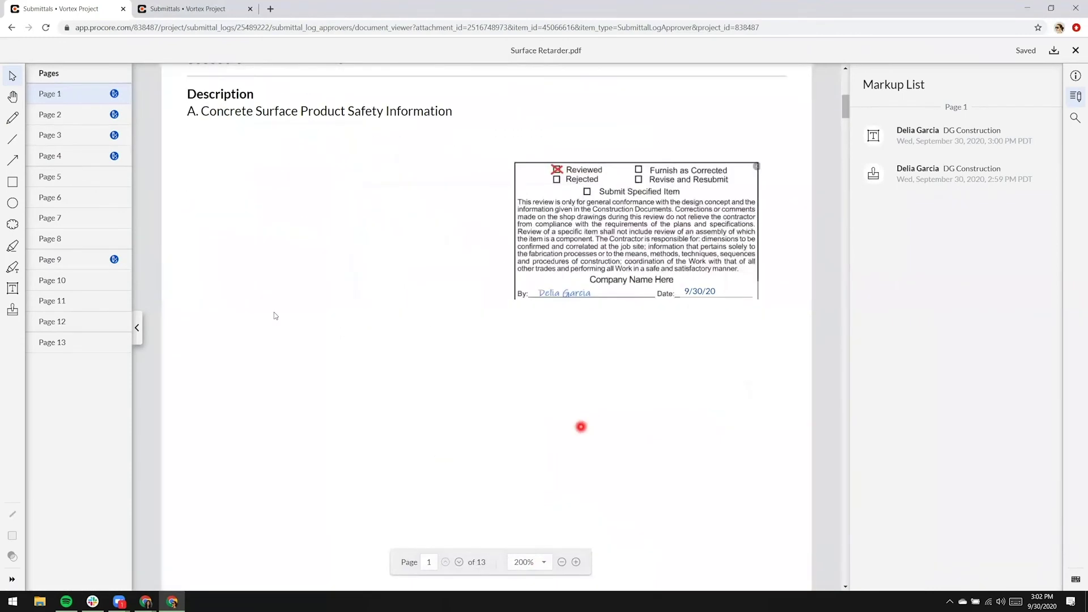
{"action": "left_click", "coordinate": [14, 309]}
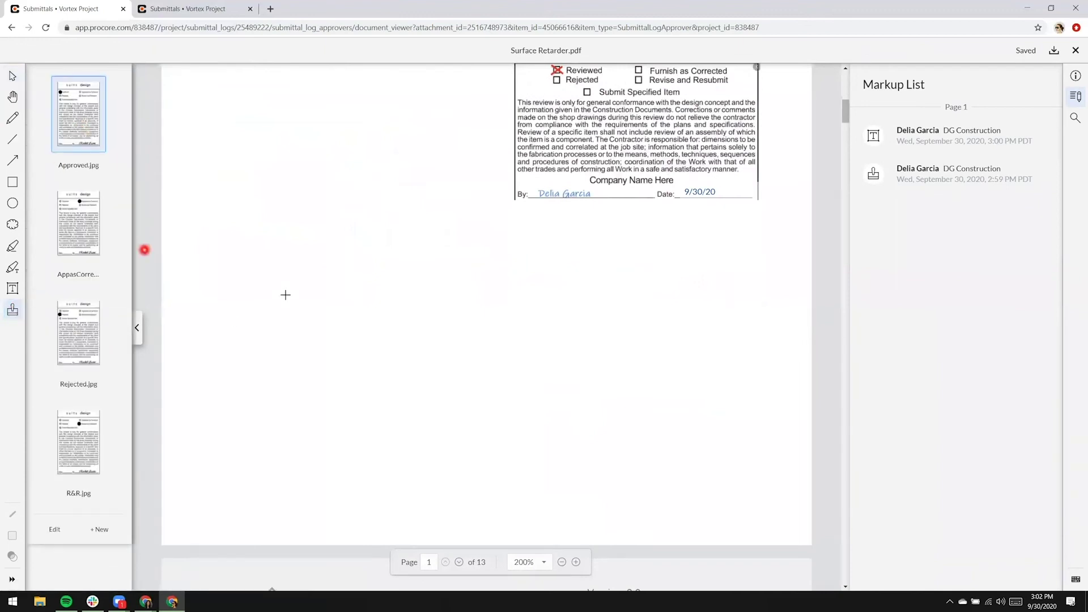
{"action": "left_click_drag", "start_coordinate": [239, 163], "coordinate": [357, 336]}
{"action": "left_click_drag", "start_coordinate": [327, 161], "coordinate": [435, 114]}
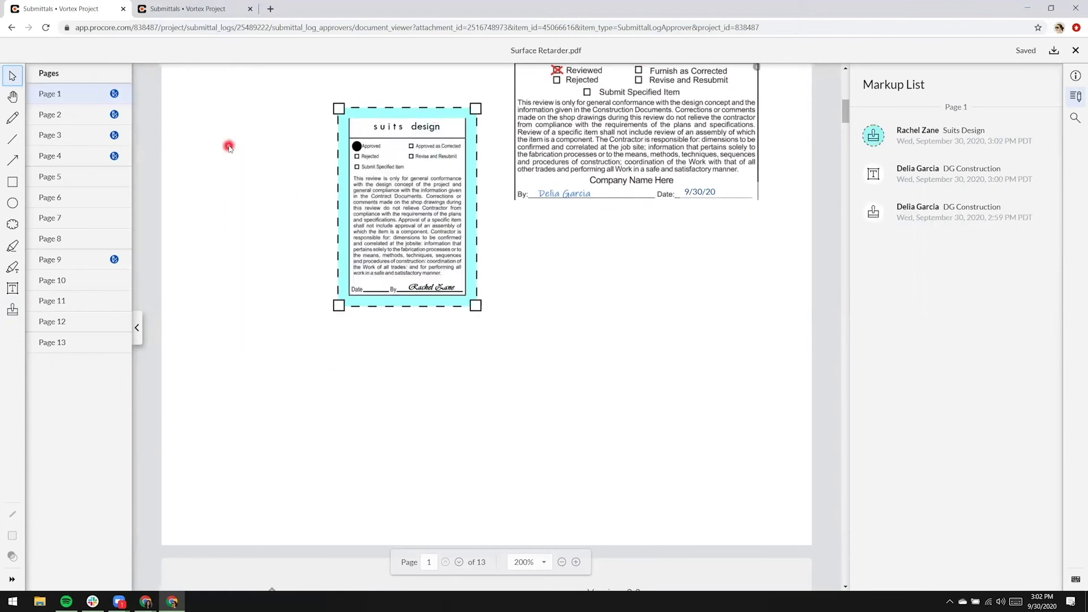
Add a text box reading 9/30/20 on the stamp's Date line
{"action": "left_click", "coordinate": [12, 287]}
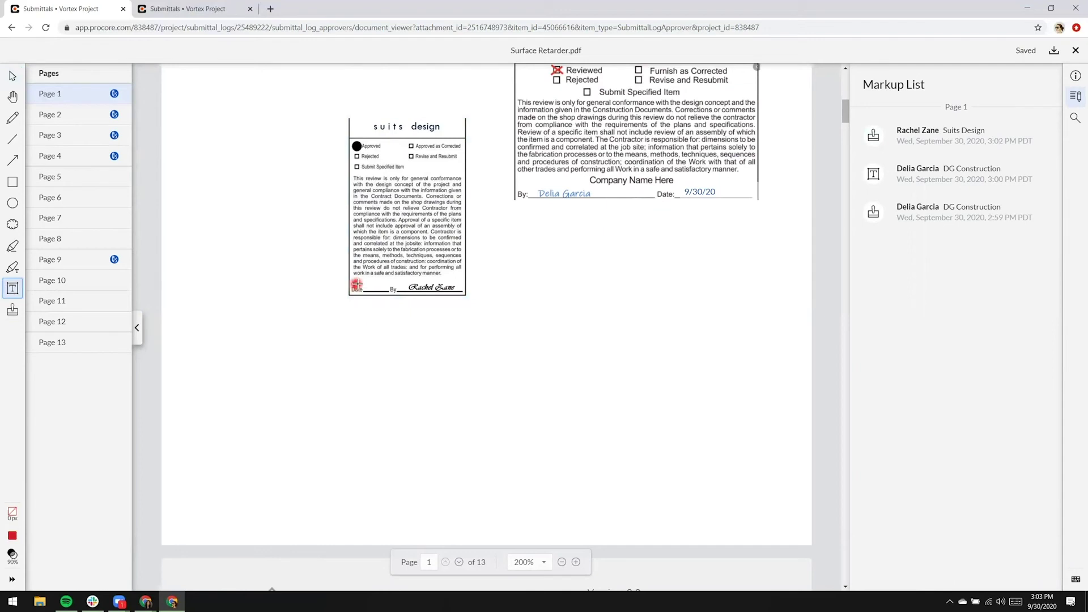
{"action": "left_click_drag", "start_coordinate": [360, 284], "coordinate": [375, 290]}
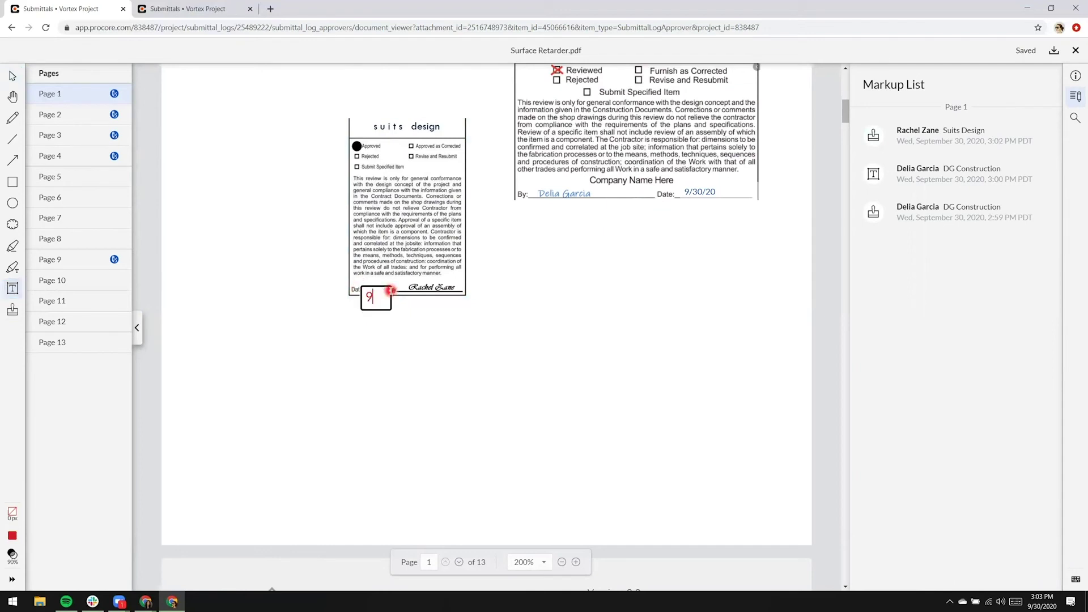
{"action": "type", "text": "9/30/20"}
{"action": "left_click", "coordinate": [12, 536]}
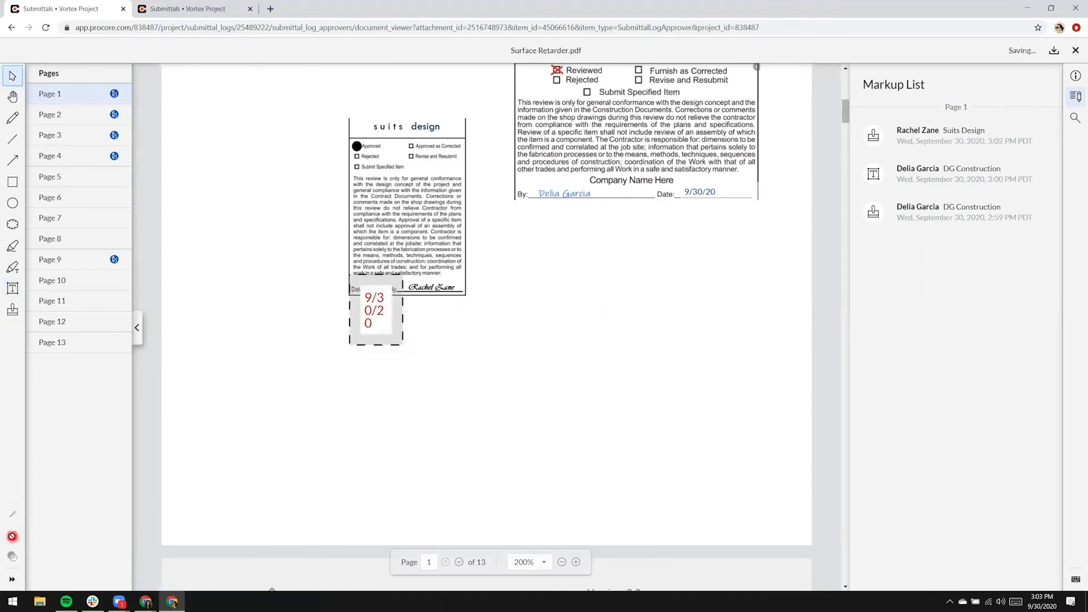
Format the date text smaller, in black, at 50% opacity
{"action": "left_click", "coordinate": [357, 243]}
{"action": "left_click", "coordinate": [348, 242]}
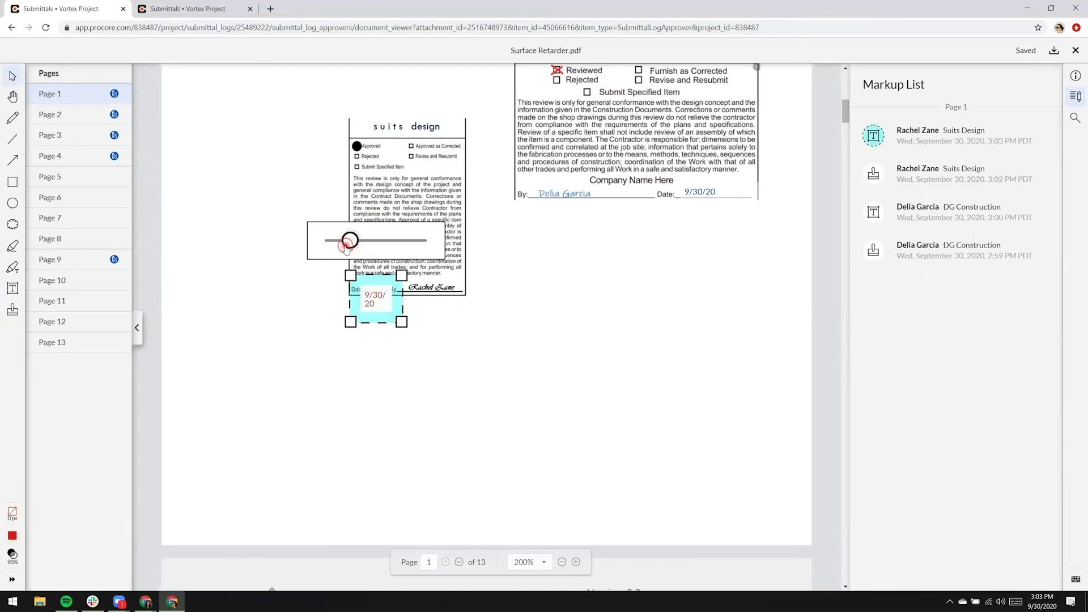
{"action": "left_click", "coordinate": [12, 536]}
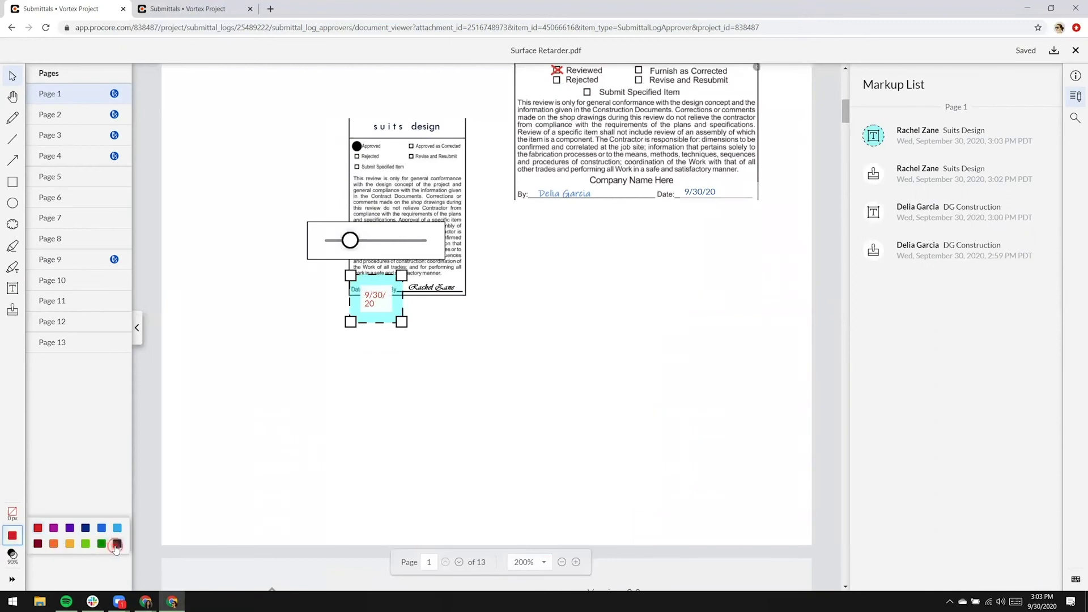
{"action": "left_click", "coordinate": [116, 544]}
{"action": "left_click_drag", "start_coordinate": [347, 240], "coordinate": [337, 240]}
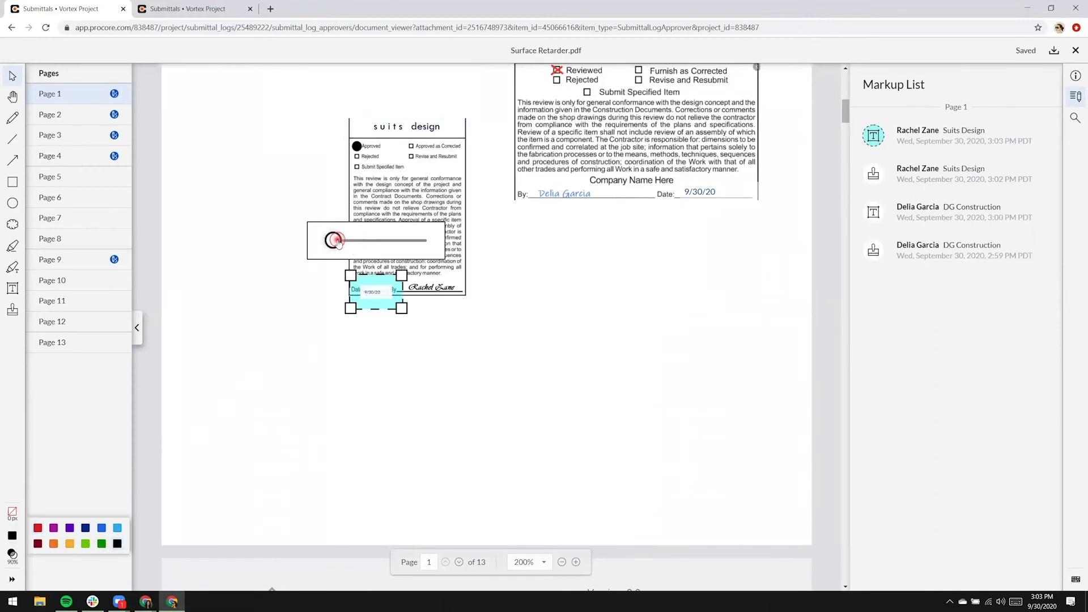
{"action": "left_click", "coordinate": [12, 554]}
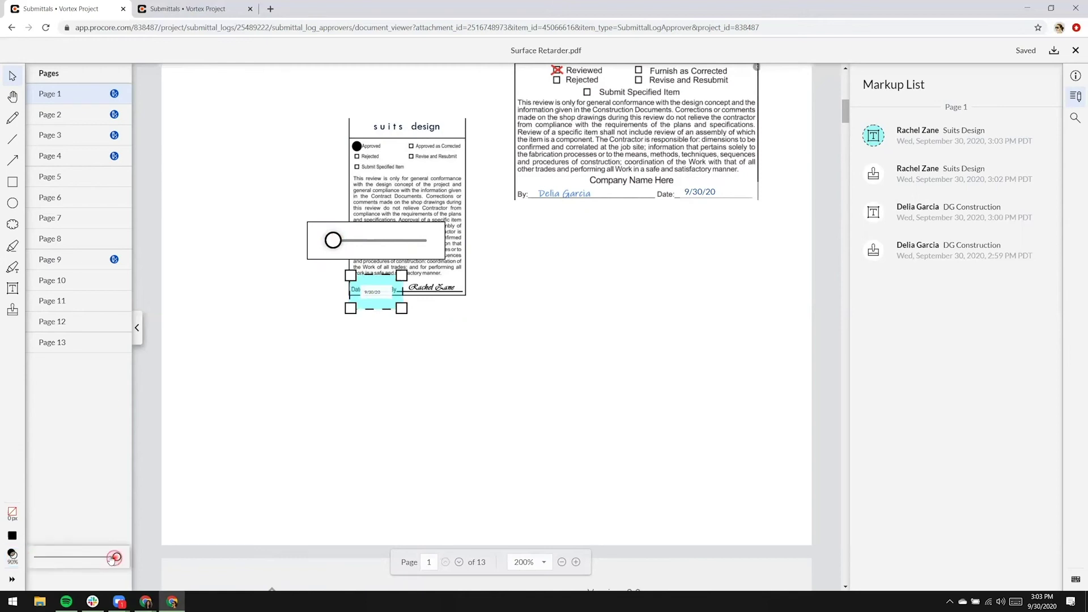
{"action": "left_click_drag", "start_coordinate": [109, 555], "coordinate": [79, 554]}
{"action": "left_click", "coordinate": [206, 457]}
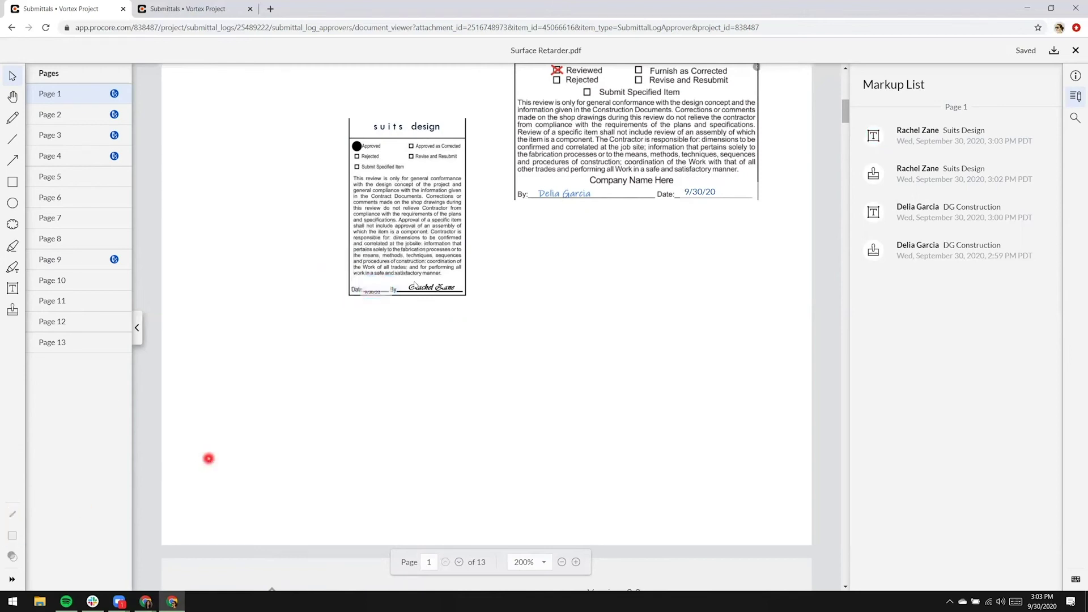
{"action": "left_click", "coordinate": [379, 286]}
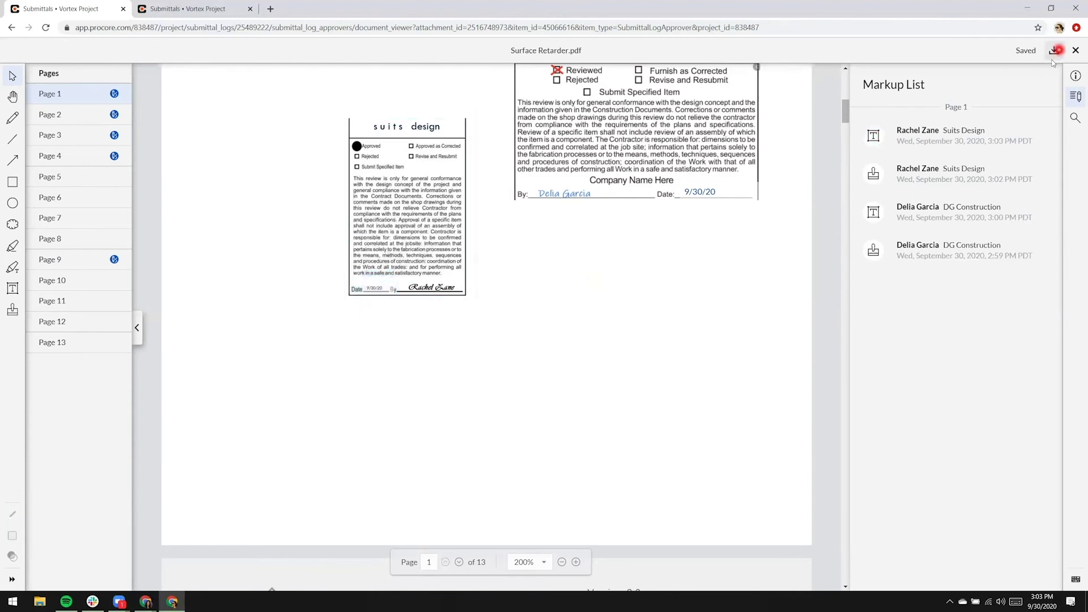
Close the marked-up PDF and scroll down the submittal page to workflow step #3
{"action": "left_click", "coordinate": [1075, 50]}
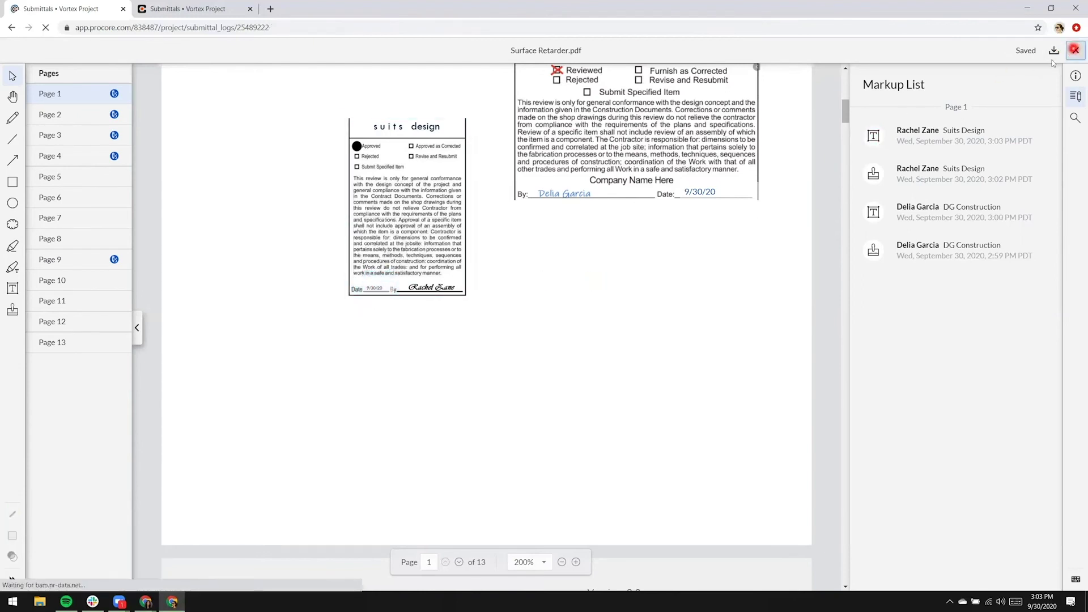
{"action": "scroll", "coordinate": [787, 280], "scroll_direction": "down", "scroll_amount": 1}
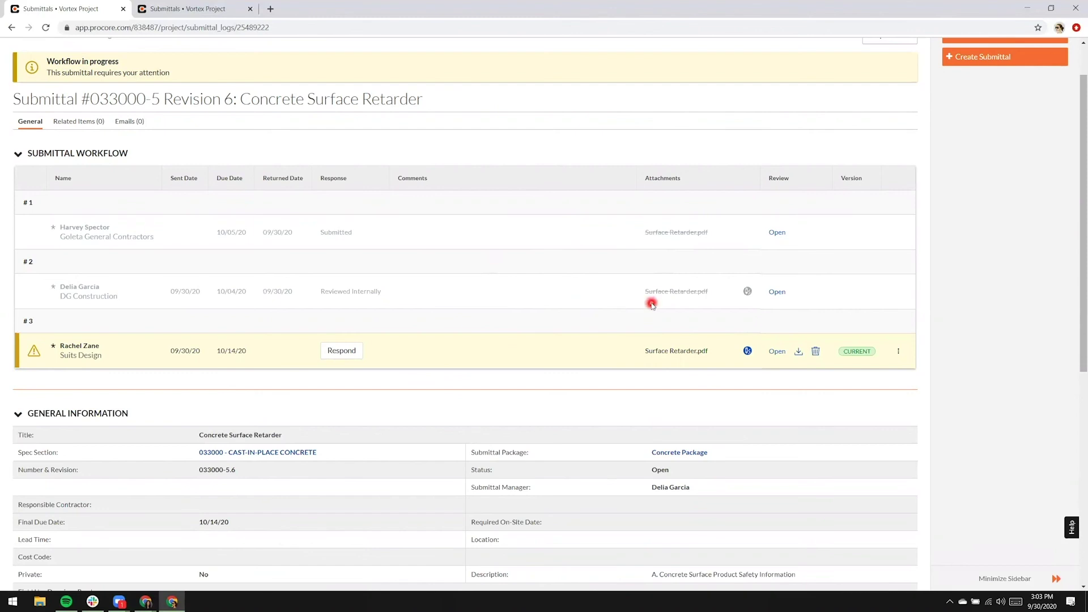
{"action": "scroll", "coordinate": [643, 301], "scroll_direction": "down", "scroll_amount": 1}
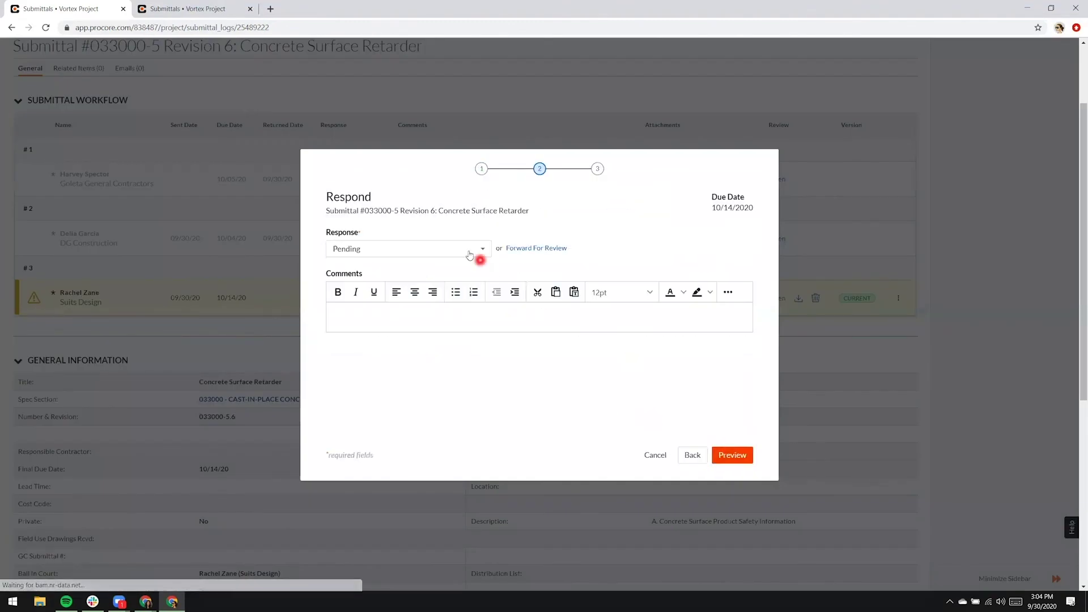
Preview and submit the step #3 response as Approved, then switch to the Faucet Product Info PDF tab
{"action": "left_click", "coordinate": [460, 247]}
{"action": "left_click", "coordinate": [389, 283]}
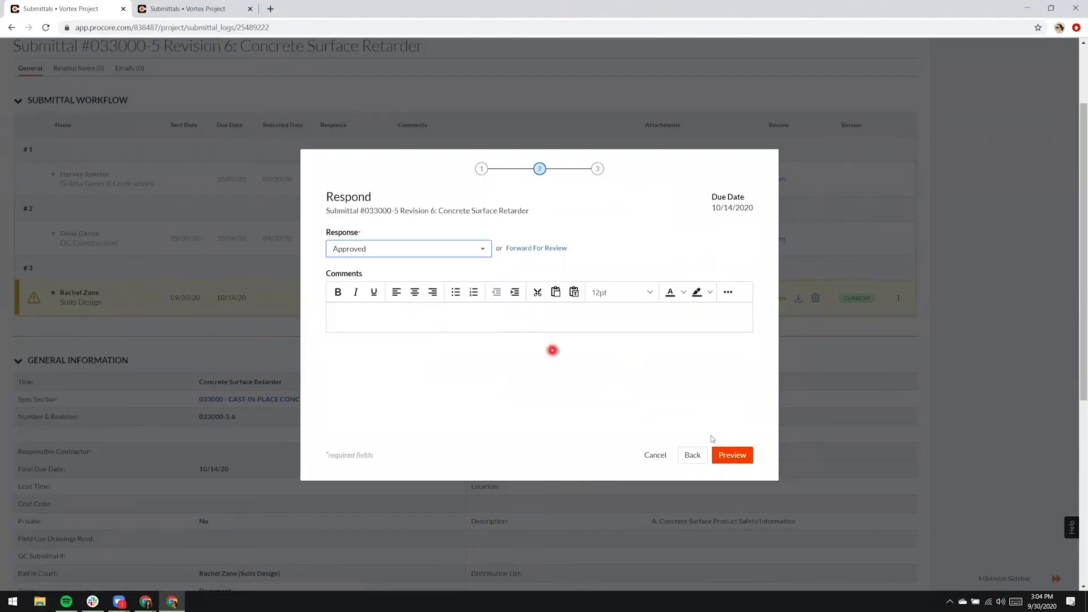
{"action": "left_click", "coordinate": [744, 454]}
{"action": "left_click", "coordinate": [739, 455]}
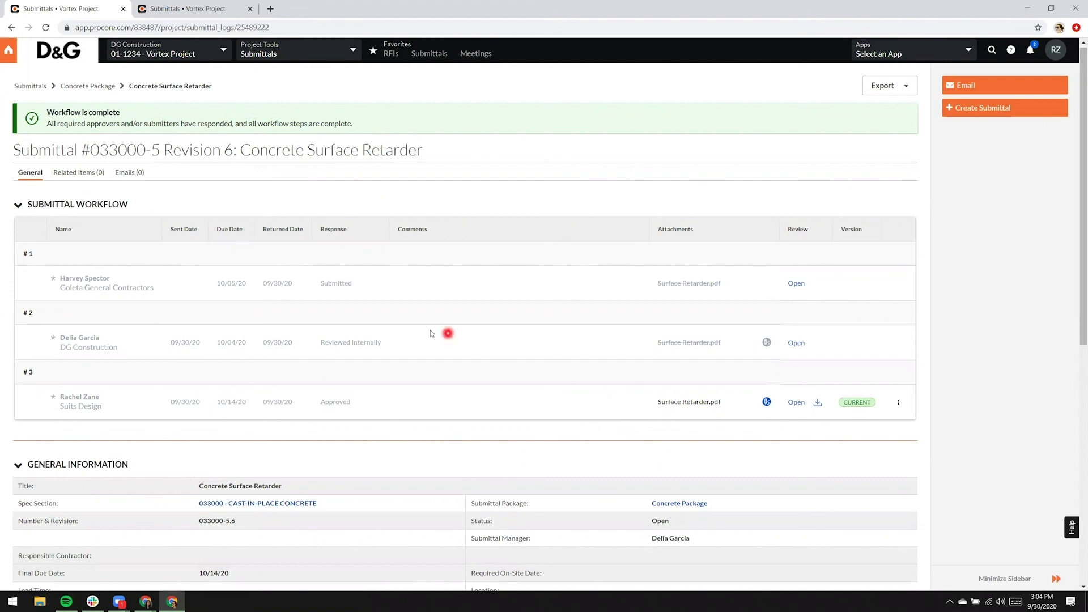
{"action": "left_click", "coordinate": [181, 10]}
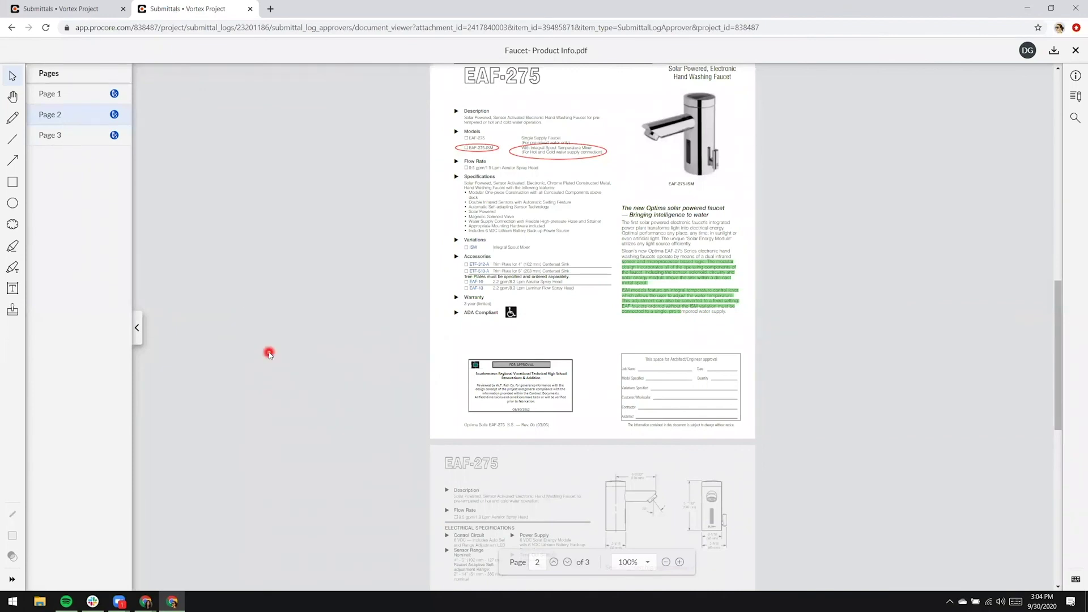
{"action": "scroll", "coordinate": [267, 352], "scroll_direction": "up", "scroll_amount": 2}
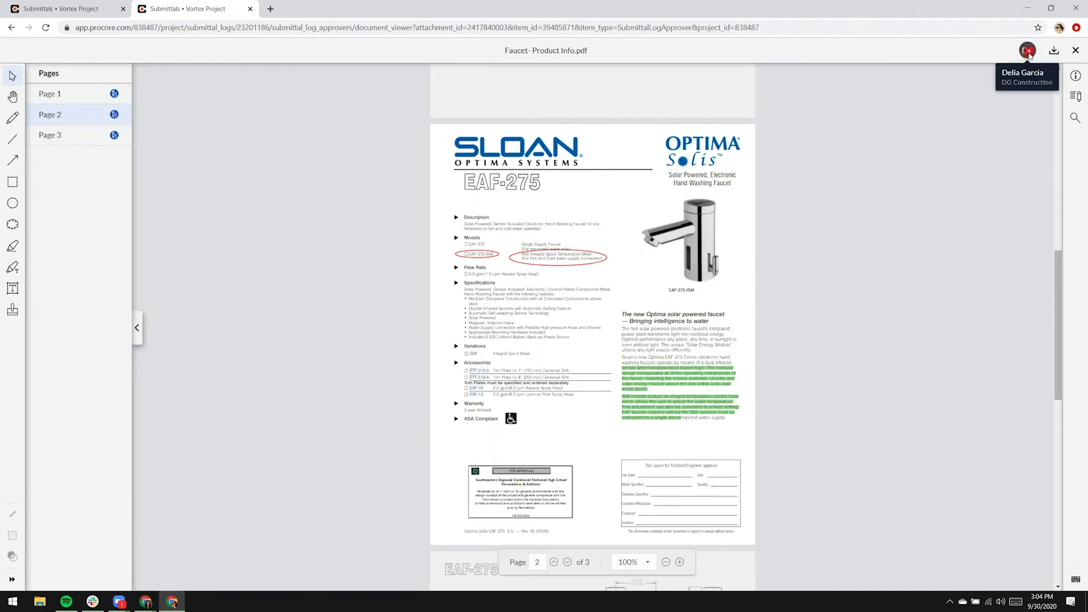
{"action": "left_click", "coordinate": [1076, 96]}
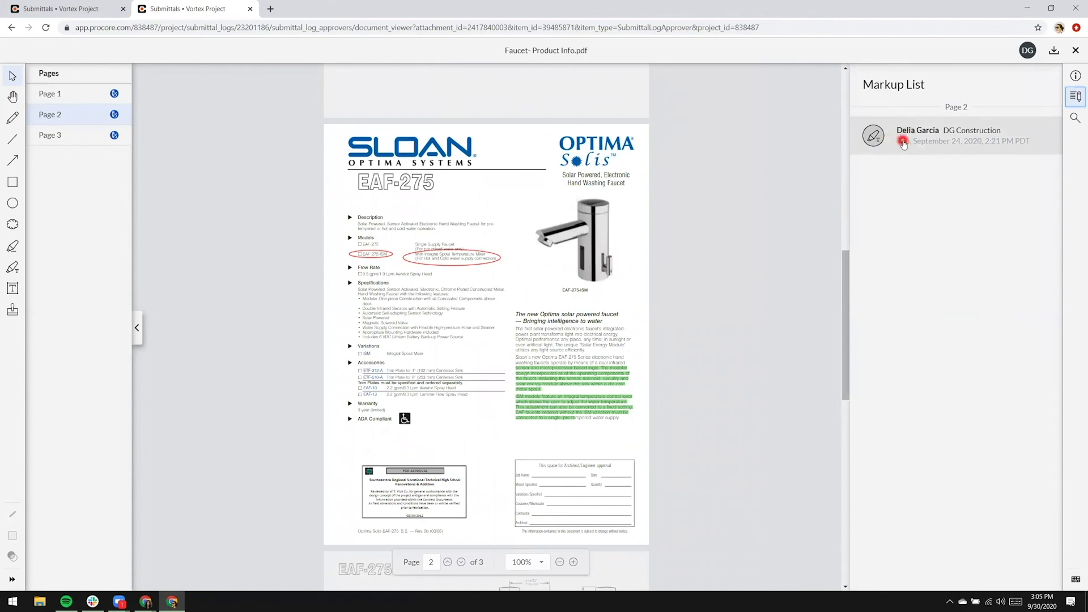
{"action": "right_click", "coordinate": [730, 235]}
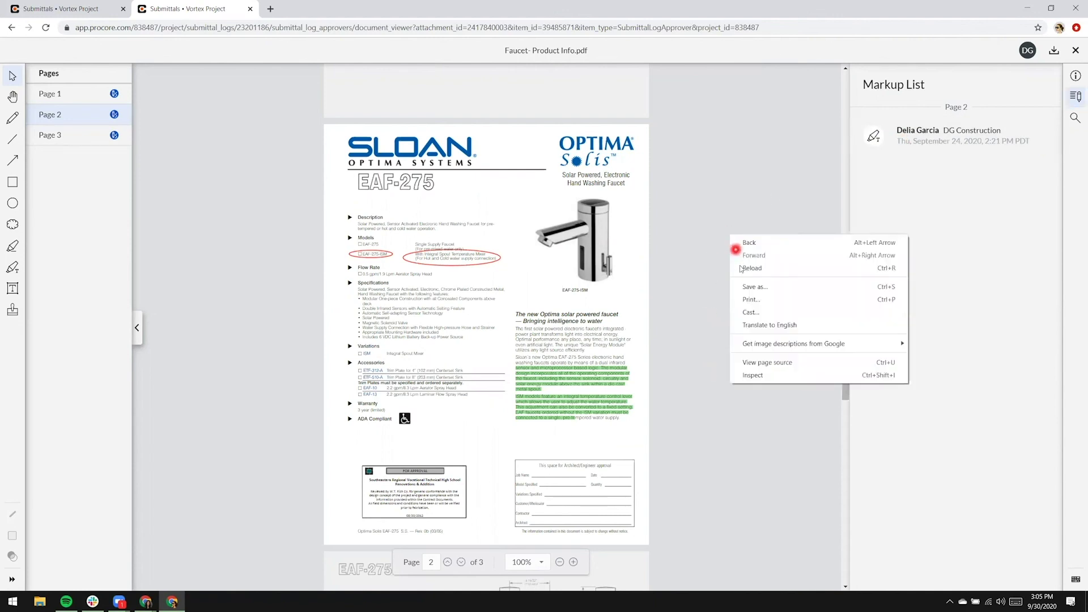
{"action": "left_click", "coordinate": [741, 268]}
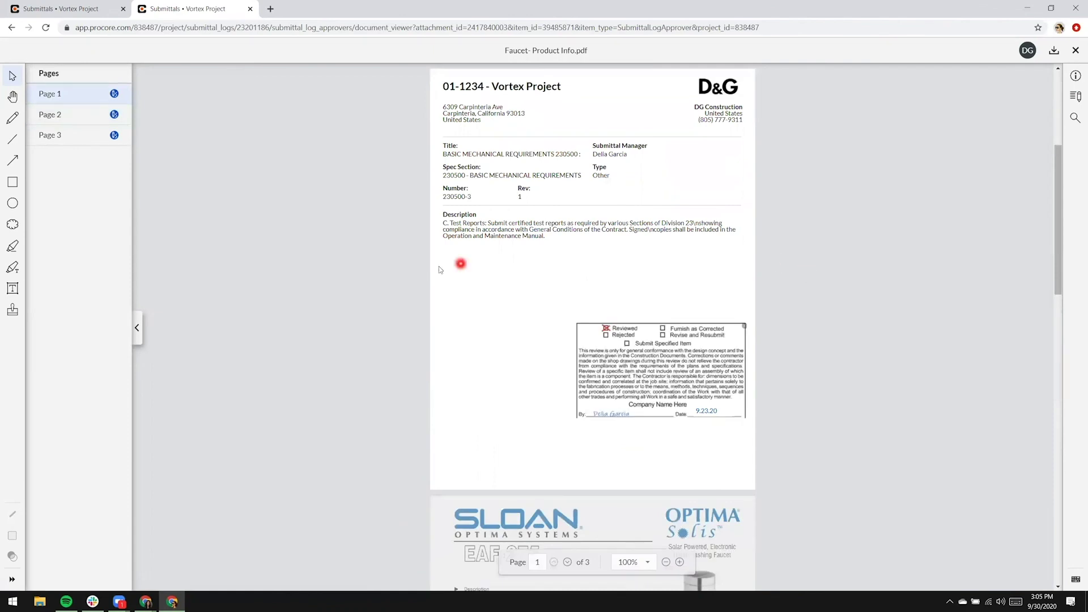
{"action": "scroll", "coordinate": [517, 309], "scroll_direction": "down", "scroll_amount": 4}
{"action": "scroll", "coordinate": [524, 311], "scroll_direction": "down", "scroll_amount": 8}
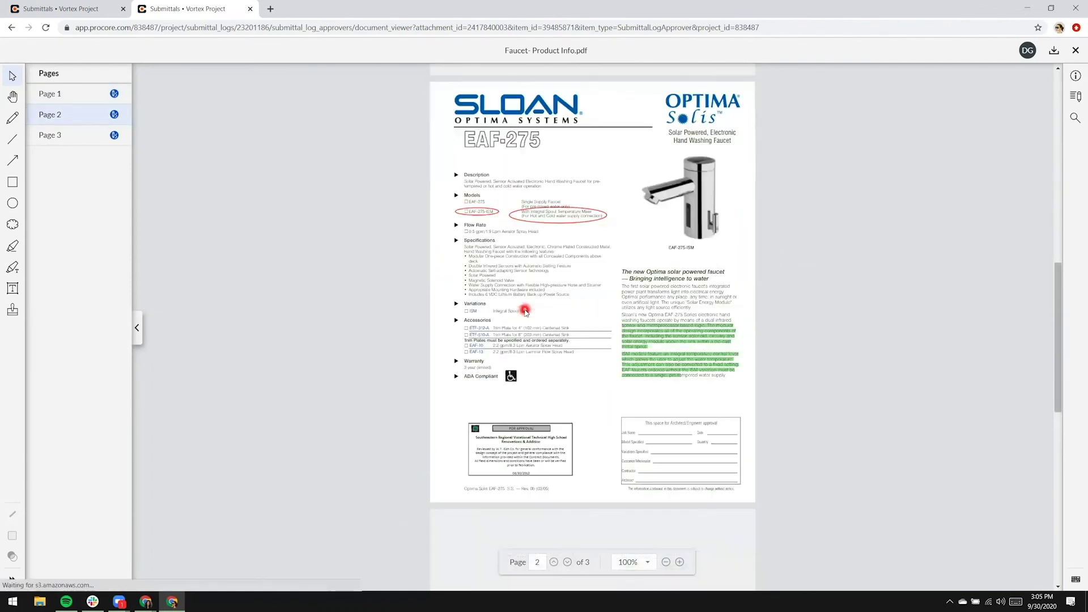
{"action": "scroll", "coordinate": [525, 310], "scroll_direction": "down", "scroll_amount": 2}
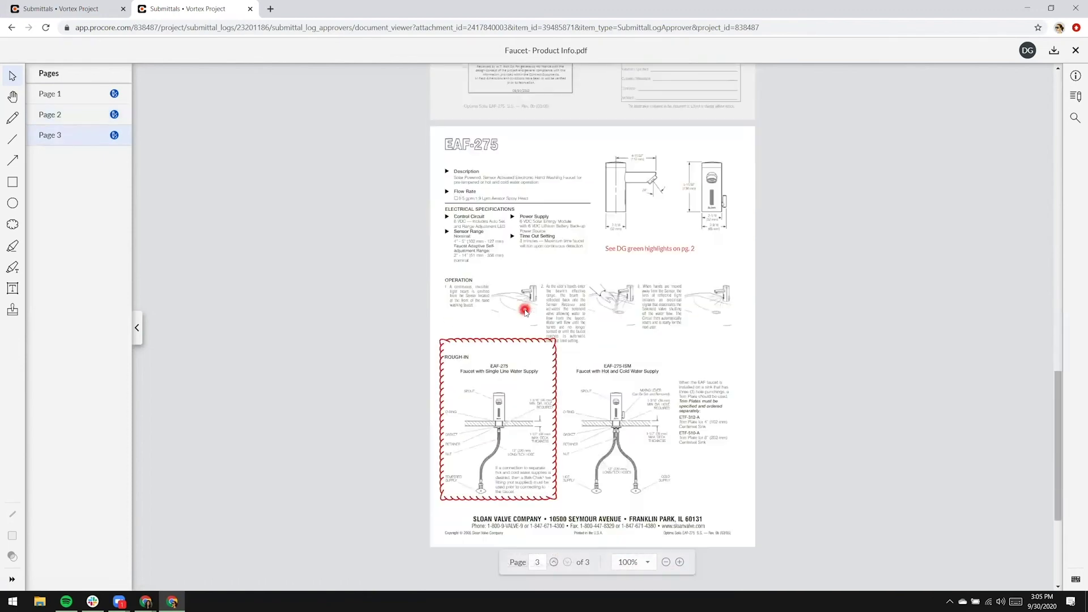